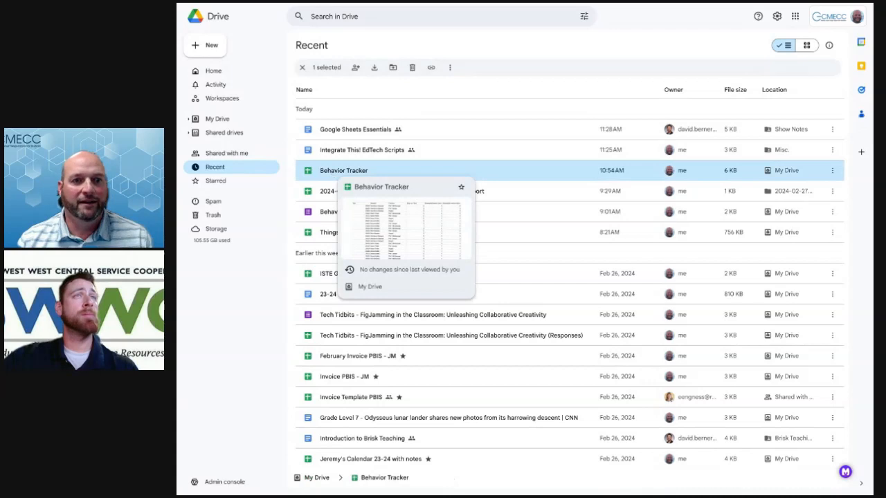
# - Open the Behavior Tracker spreadsheet from the recent files
pyautogui.press('Return')
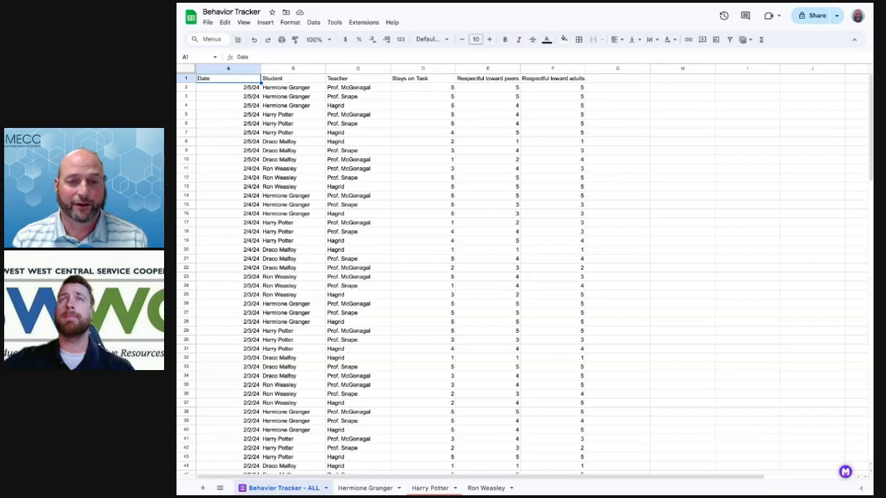
pyautogui.click(423, 133)
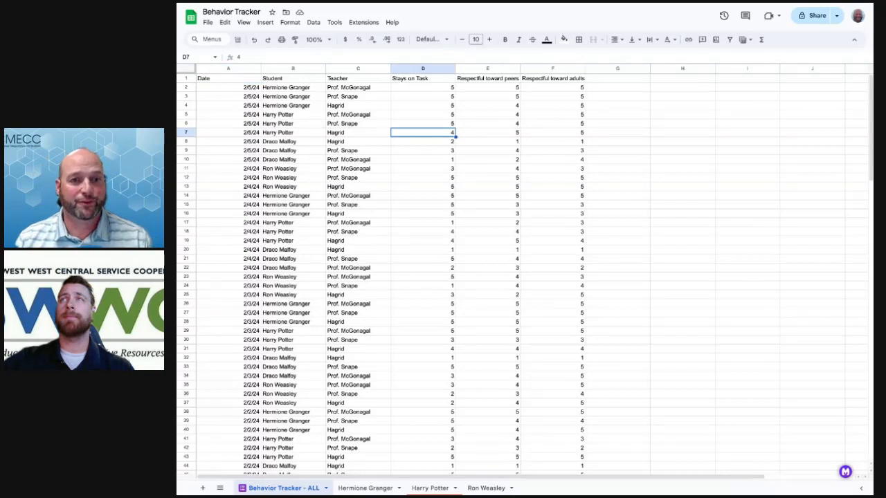
# - Freeze the header row of the Behavior Tracker - ALL sheet by freezing up to row 1
pyautogui.click(186, 79)
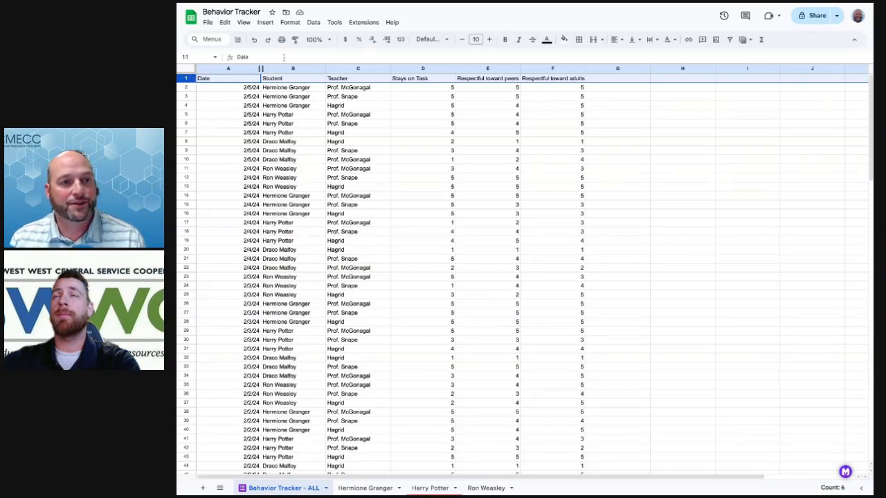
pyautogui.click(244, 22)
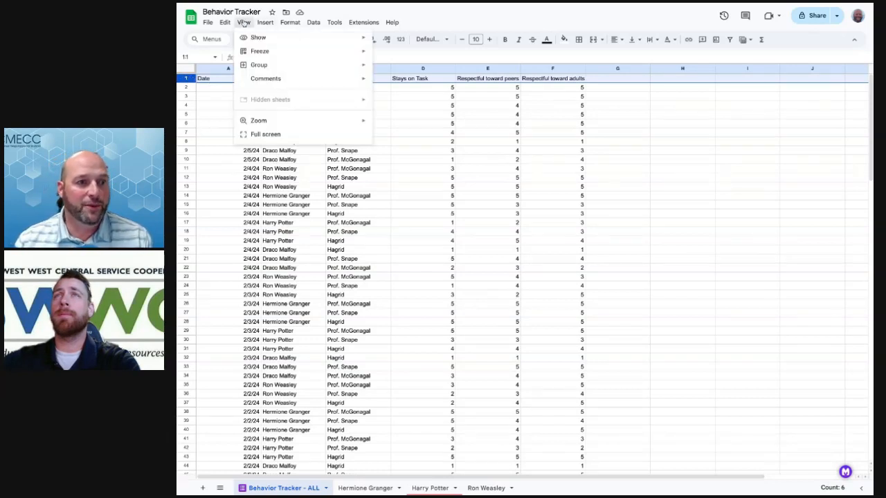
pyautogui.moveTo(261, 51)
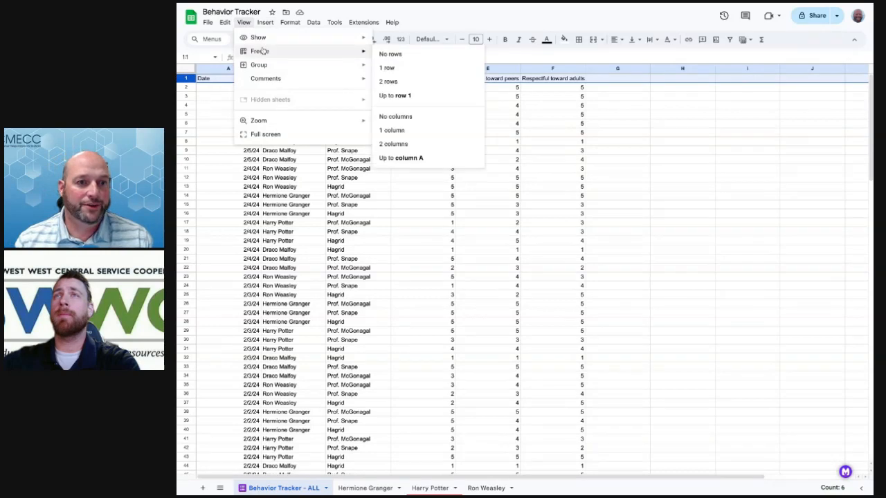
pyautogui.click(412, 96)
pyautogui.click(342, 117)
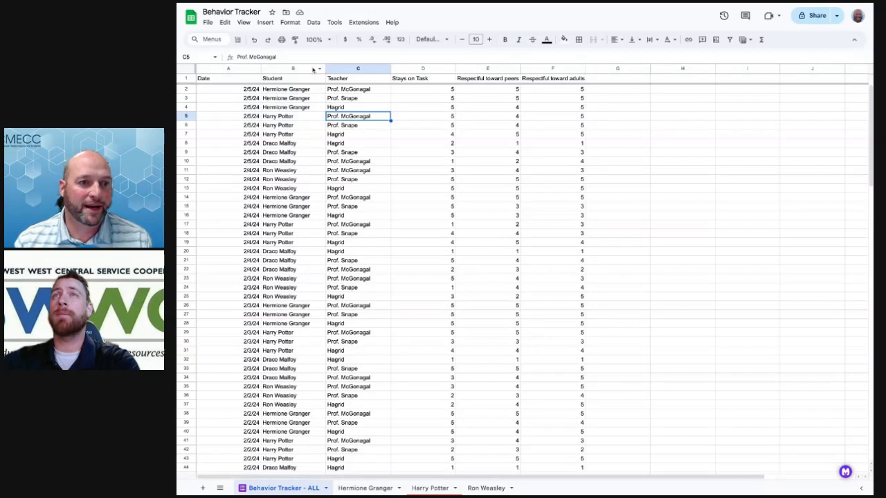
# - Sort the sheet A to Z by the Student column and look over the grouped student rows
pyautogui.click(320, 69)
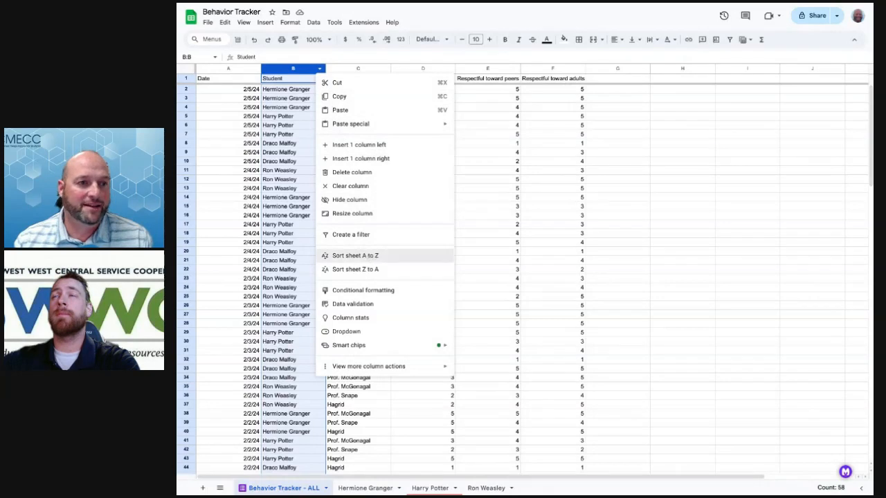
pyautogui.click(368, 257)
pyautogui.click(408, 162)
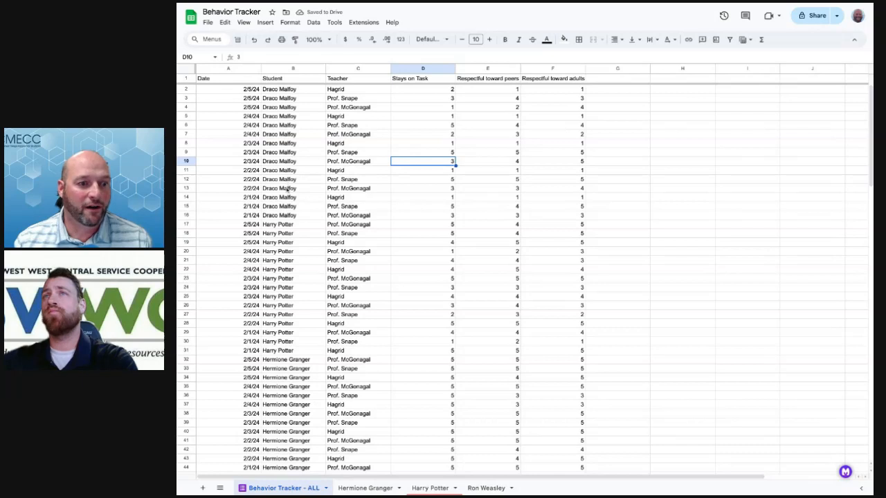
pyautogui.scroll(-5, 296, 225)
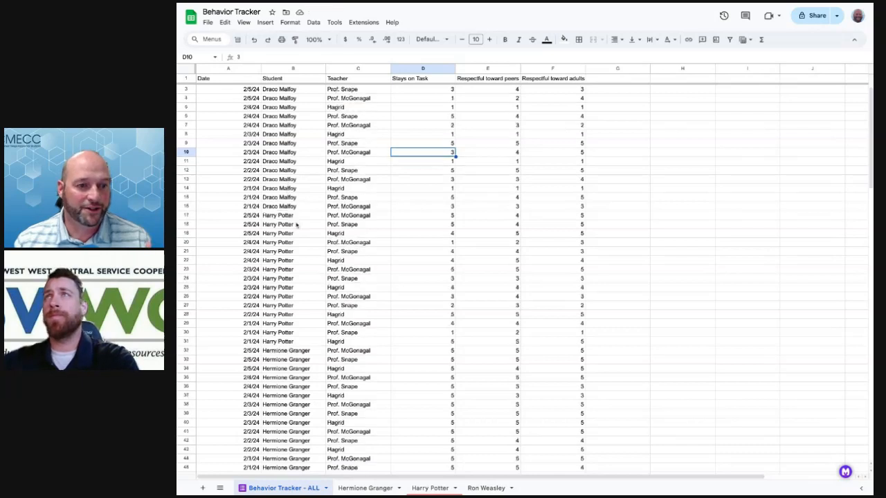
pyautogui.scroll(5, 296, 225)
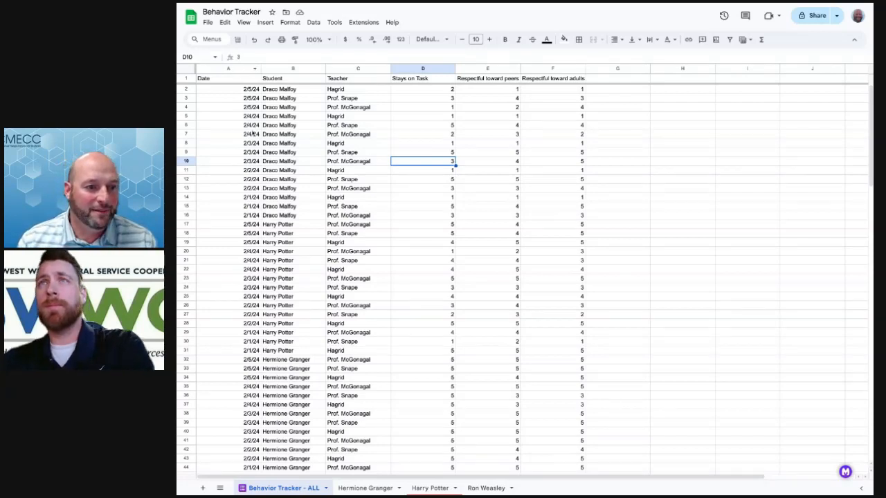
# - Left-align the whole Date column
pyautogui.click(234, 70)
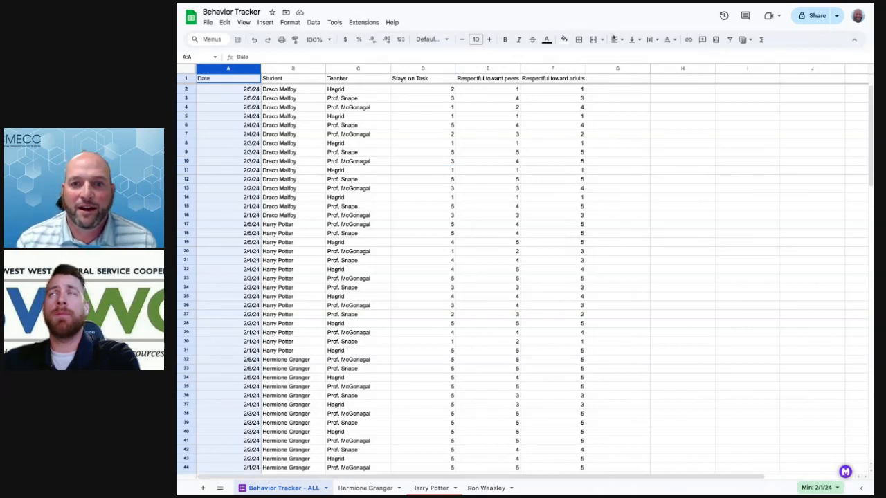
pyautogui.click(614, 40)
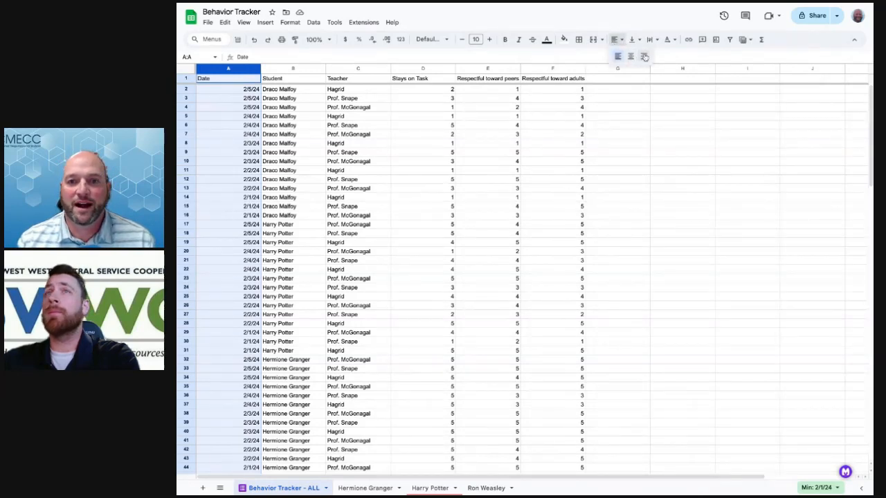
pyautogui.click(620, 57)
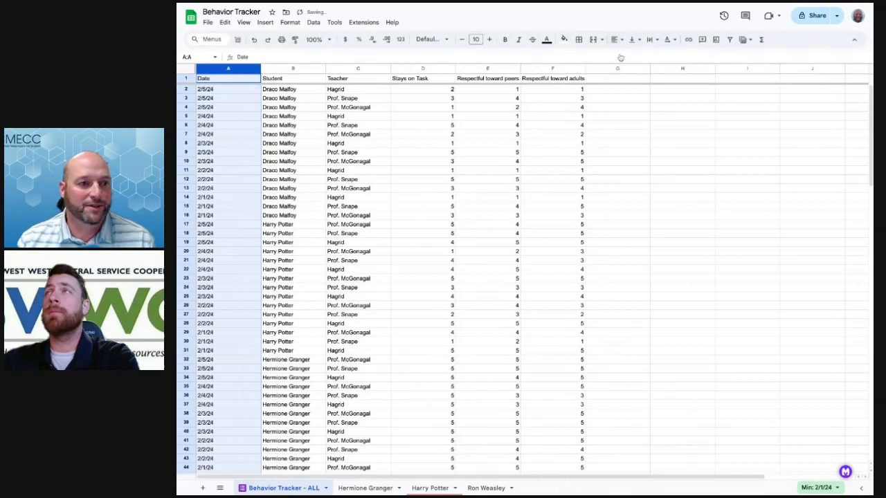
pyautogui.click(388, 100)
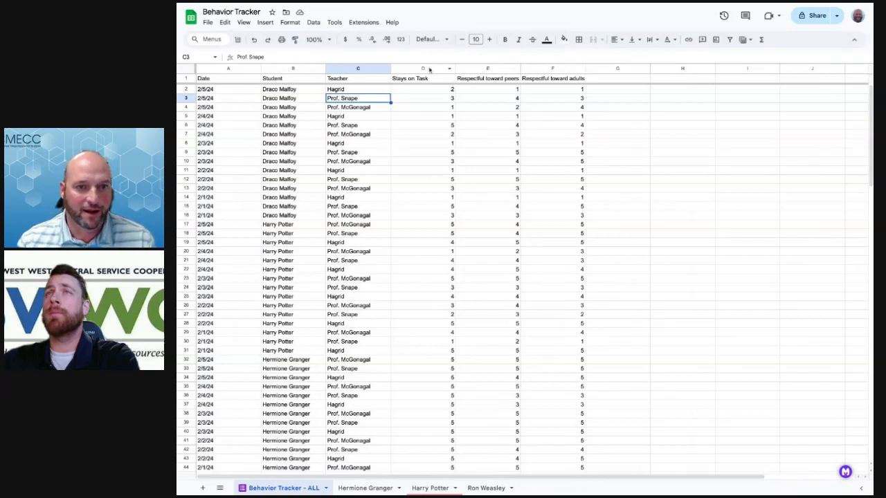
# - Left-align the three rating columns, Stays on Task through Respectful toward adults
pyautogui.click(430, 70)
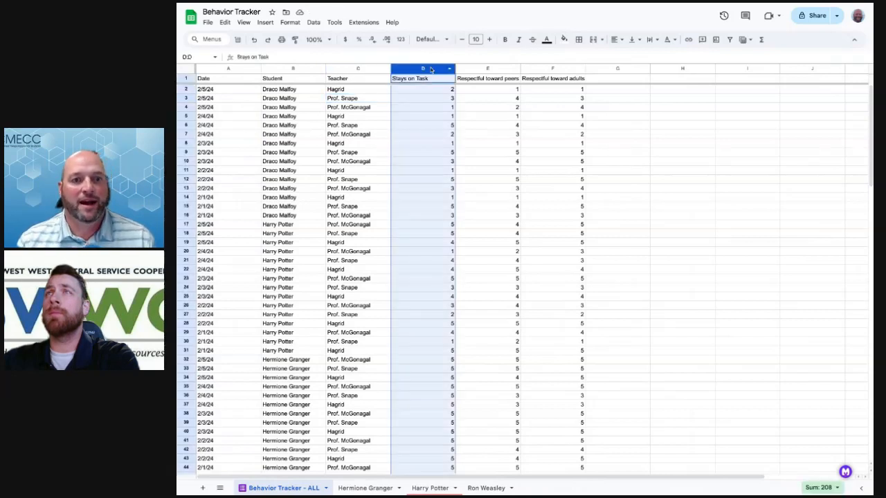
pyautogui.keyDown('shift'); pyautogui.click(562, 69); pyautogui.keyUp('shift')
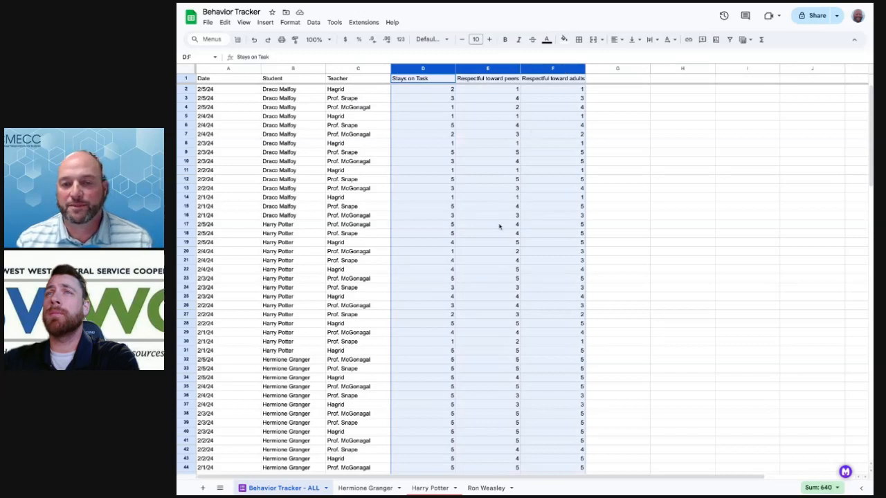
pyautogui.click(614, 39)
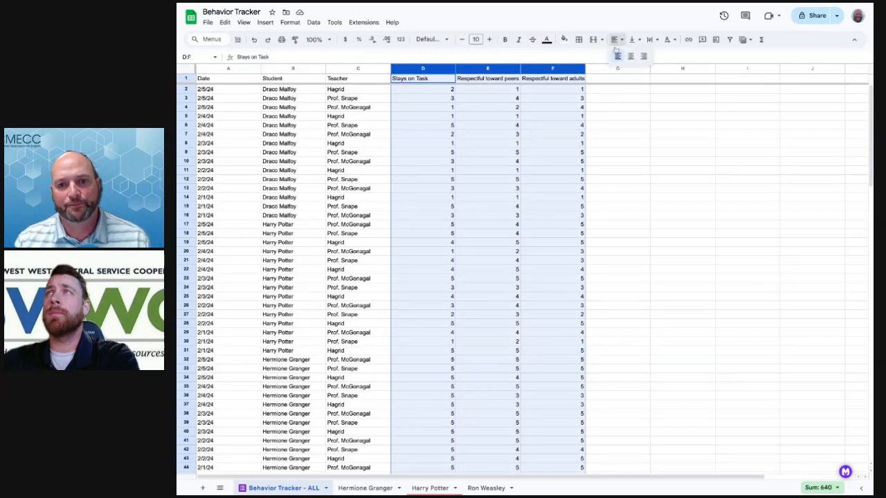
pyautogui.click(618, 58)
pyautogui.click(618, 125)
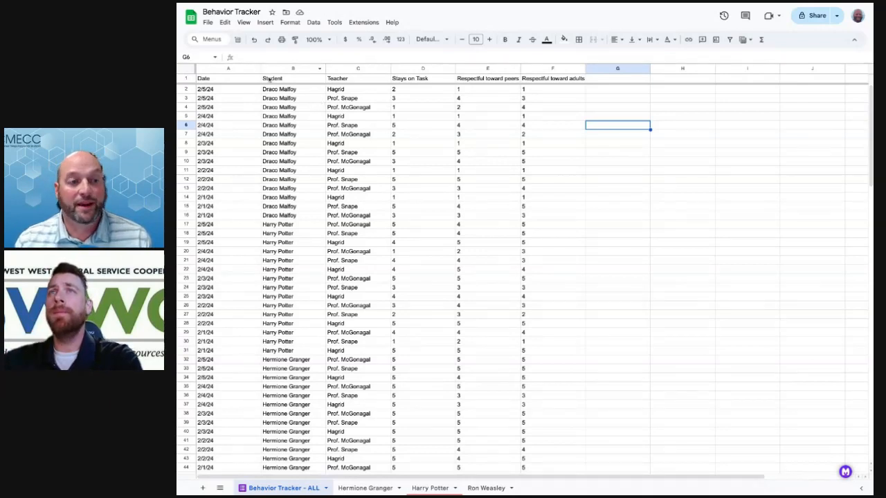
# - Narrow the Date, Respectful toward adults and Respectful toward peers columns
pyautogui.moveTo(261, 68); pyautogui.dragTo(234, 68)
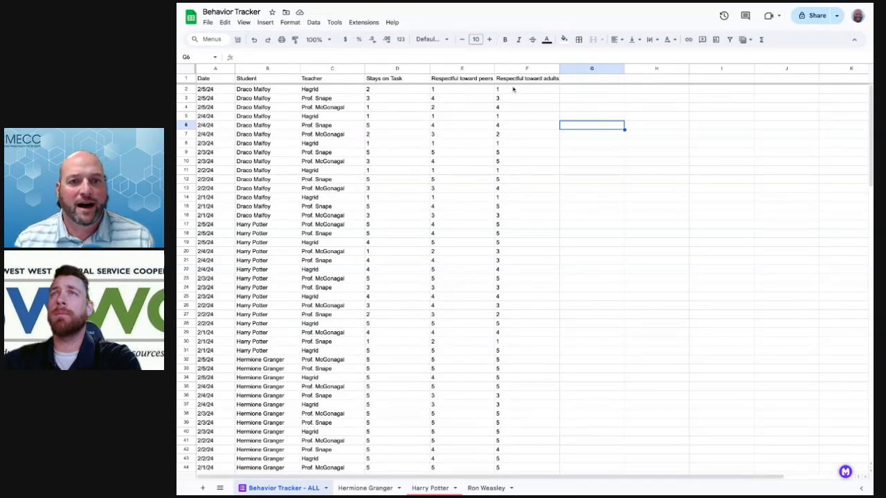
pyautogui.moveTo(559, 69); pyautogui.dragTo(541, 68)
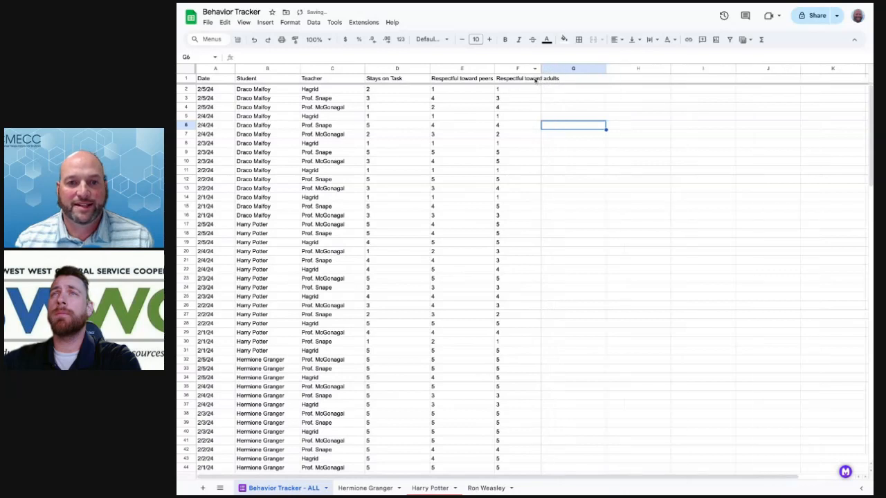
pyautogui.moveTo(493, 68); pyautogui.dragTo(478, 68)
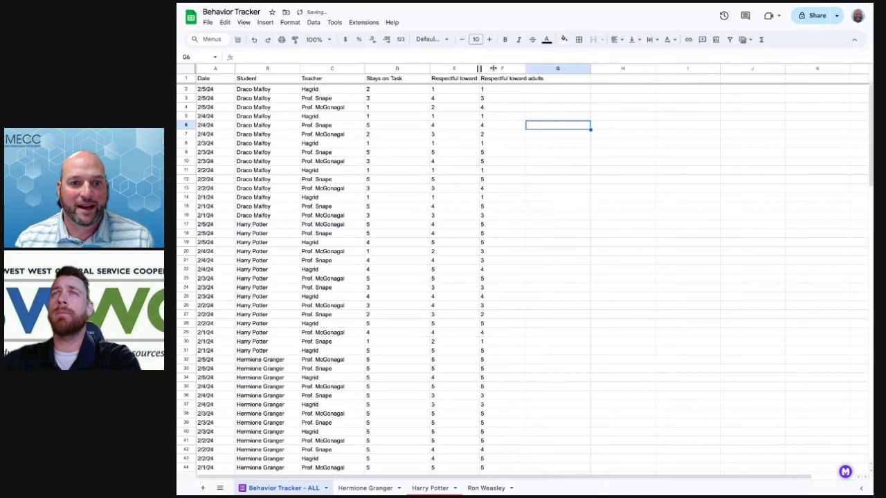
# - Wrap the text of the header cells Respectful toward peers and Respectful toward adults
pyautogui.click(448, 79)
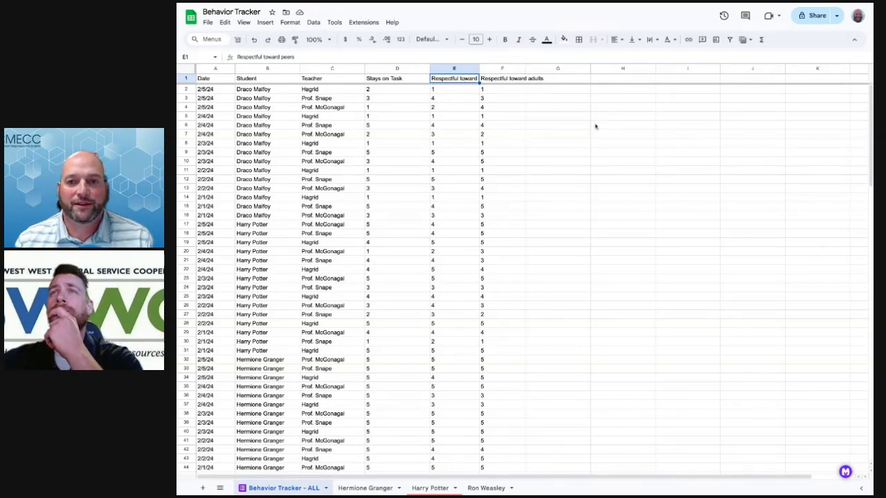
pyautogui.click(653, 40)
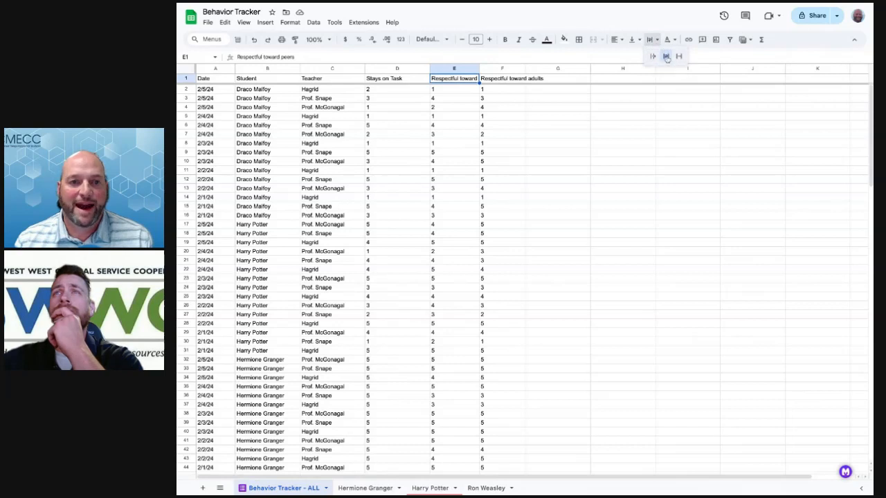
pyautogui.click(665, 56)
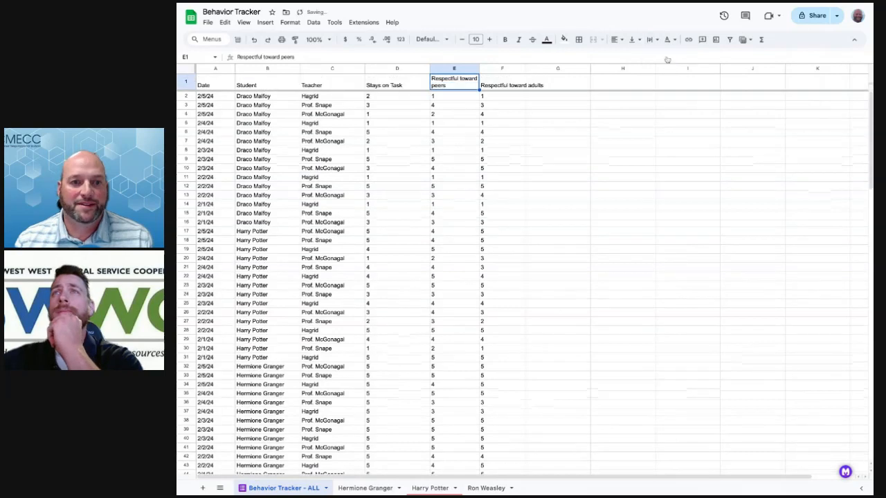
pyautogui.click(504, 86)
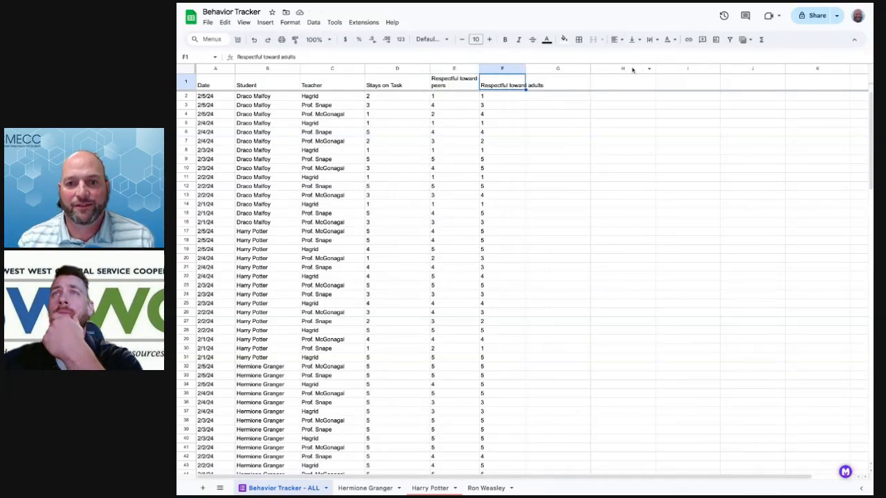
pyautogui.click(650, 39)
pyautogui.click(666, 56)
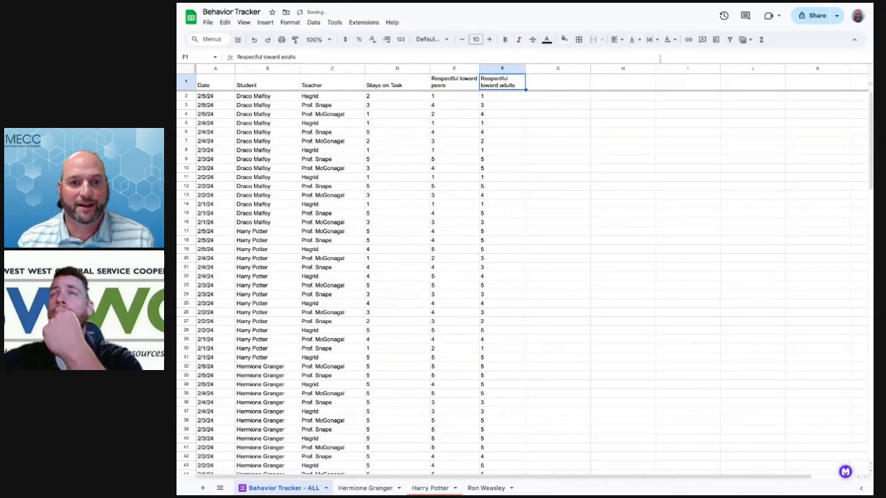
pyautogui.click(525, 151)
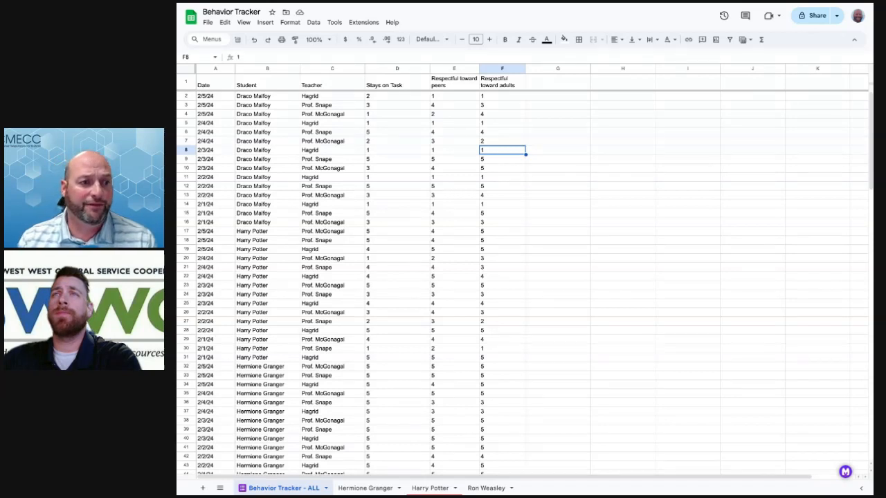
# - Add a new blank sheet to the spreadsheet
pyautogui.click(260, 98)
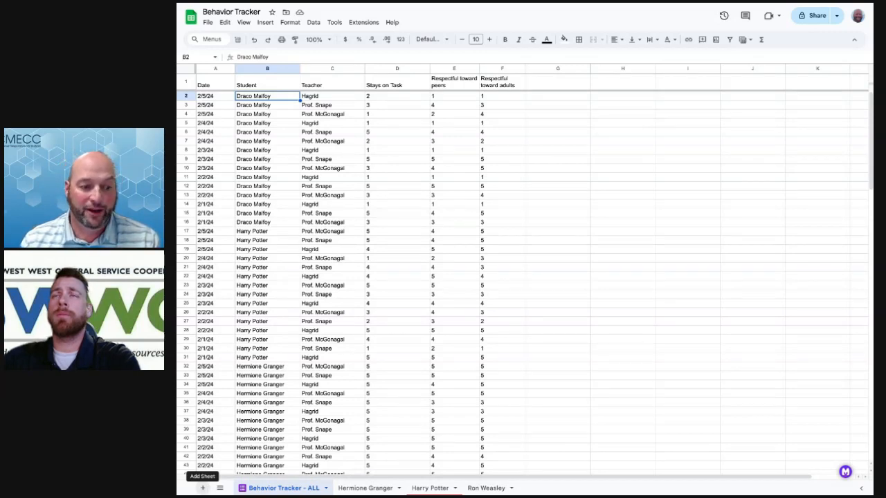
pyautogui.click(202, 488)
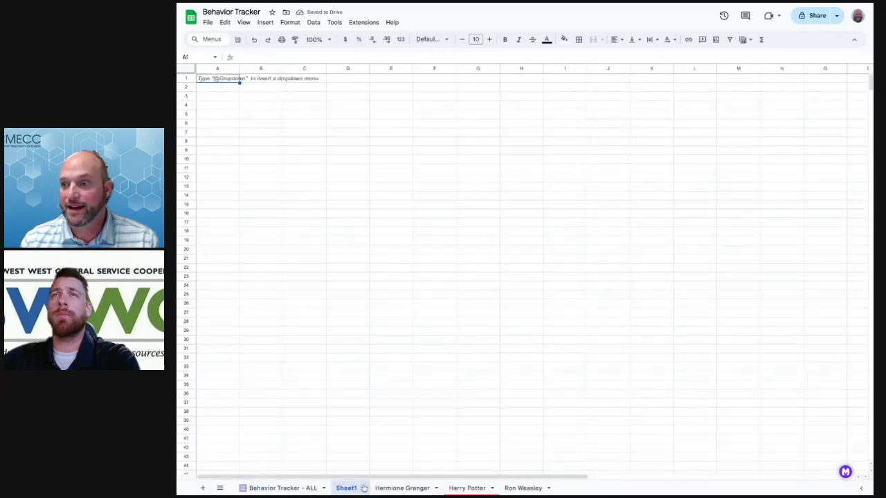
# - Duplicate the Behavior Tracker - ALL sheet and rename the copy Draco Malfoy
pyautogui.click(276, 489)
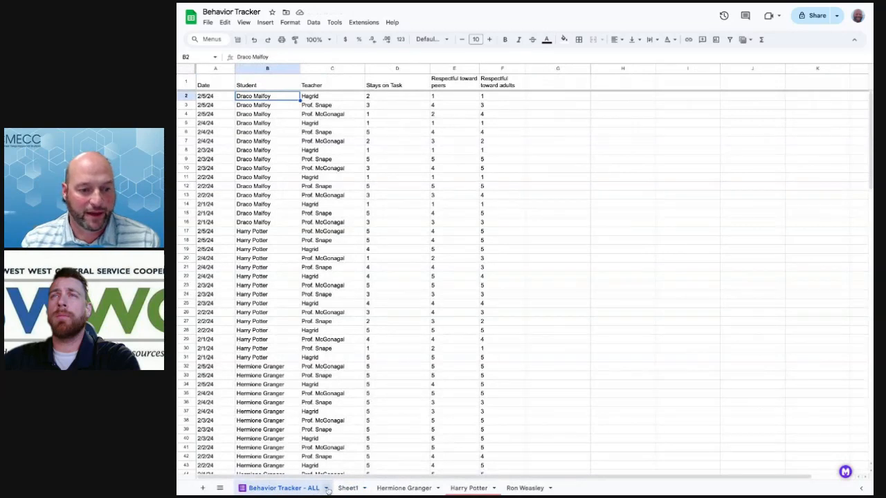
pyautogui.click(326, 489)
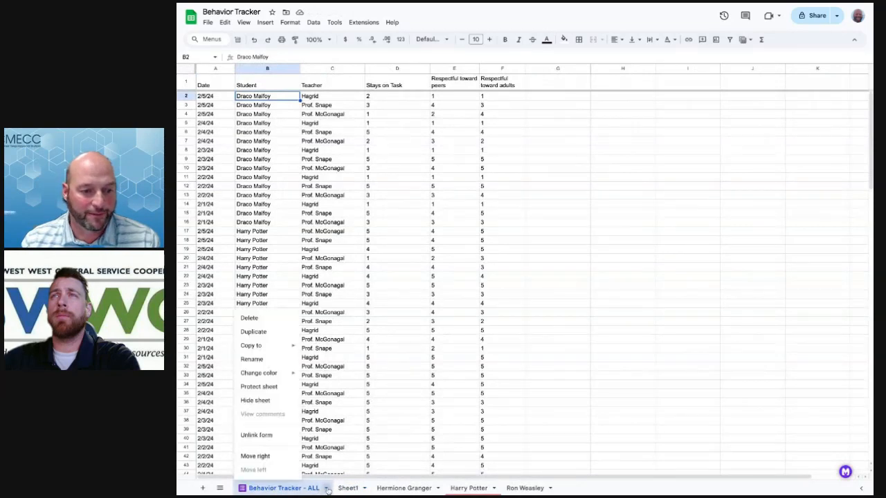
pyautogui.click(262, 332)
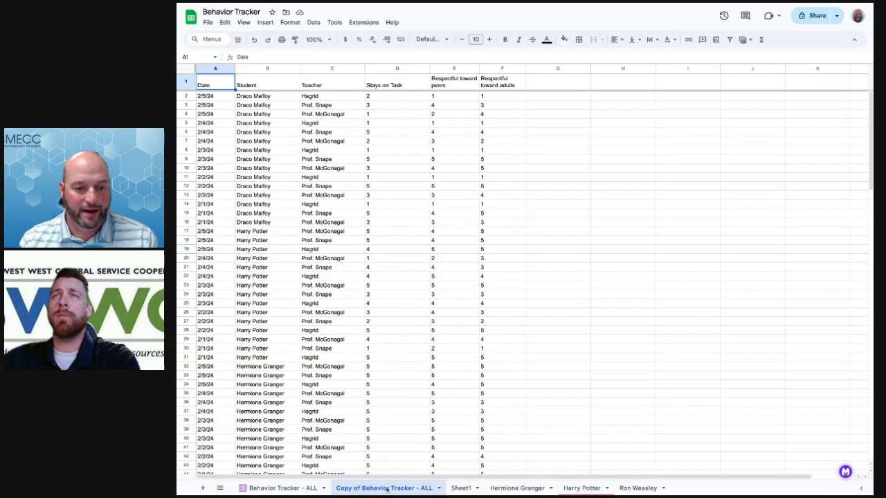
pyautogui.doubleClick(386, 488)
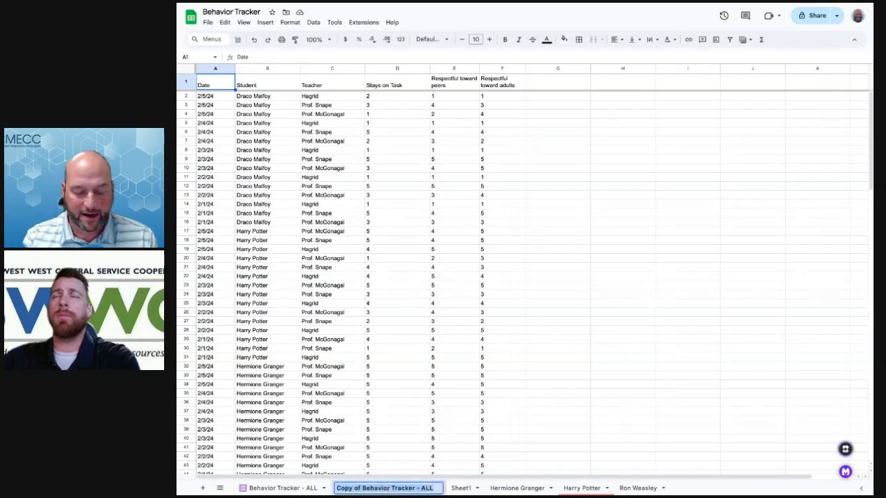
pyautogui.write('Draco')
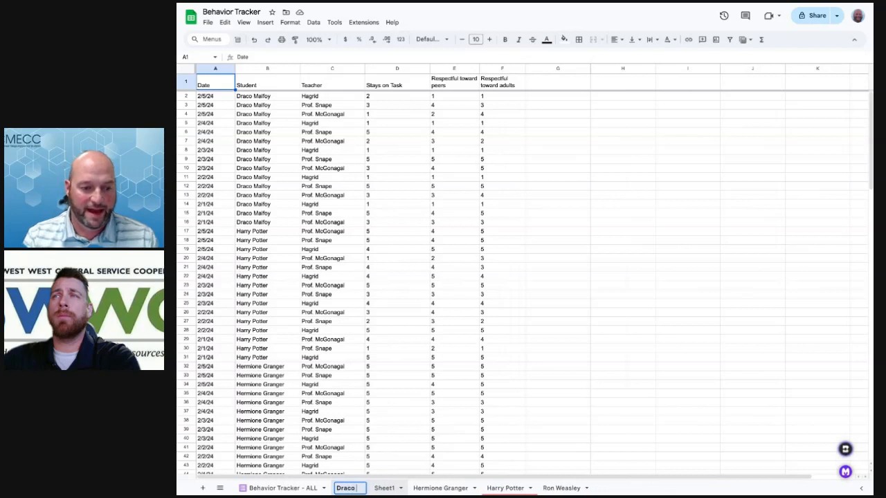
pyautogui.write(' Malfoy')
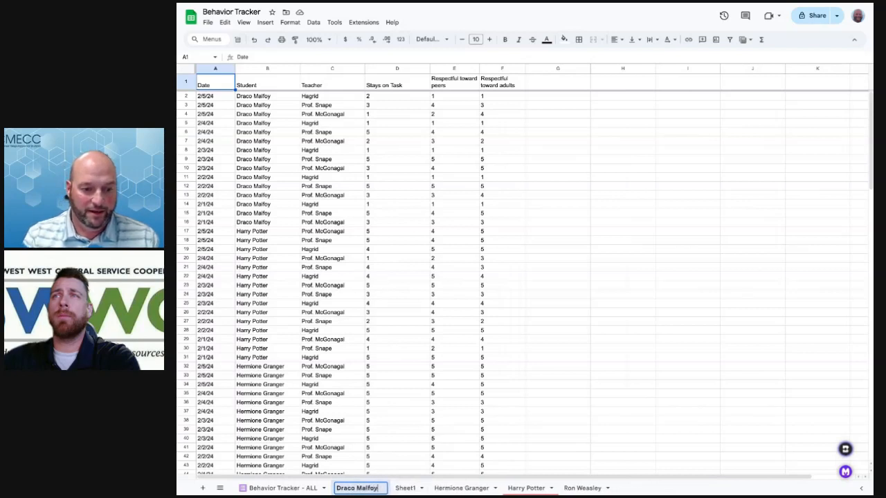
# - Look through the Behavior Tracker - ALL sheet and the individual student sheets, ending with Ron Weasley
pyautogui.click(404, 340)
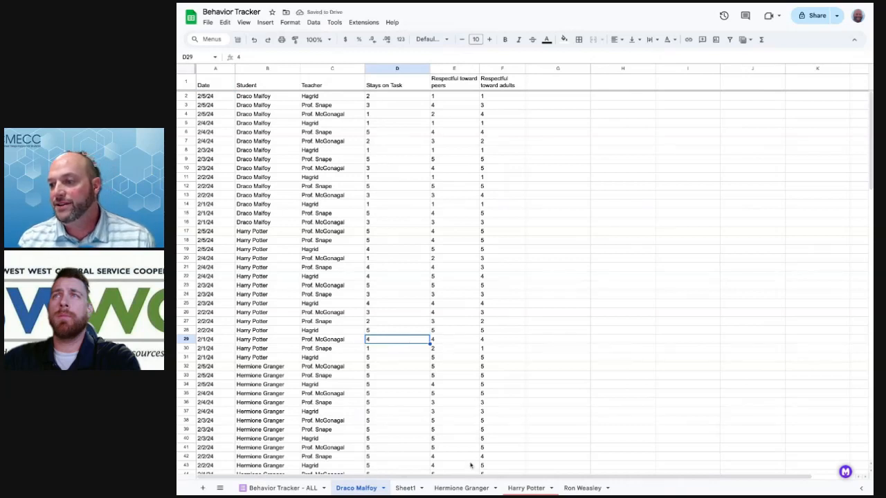
pyautogui.click(276, 489)
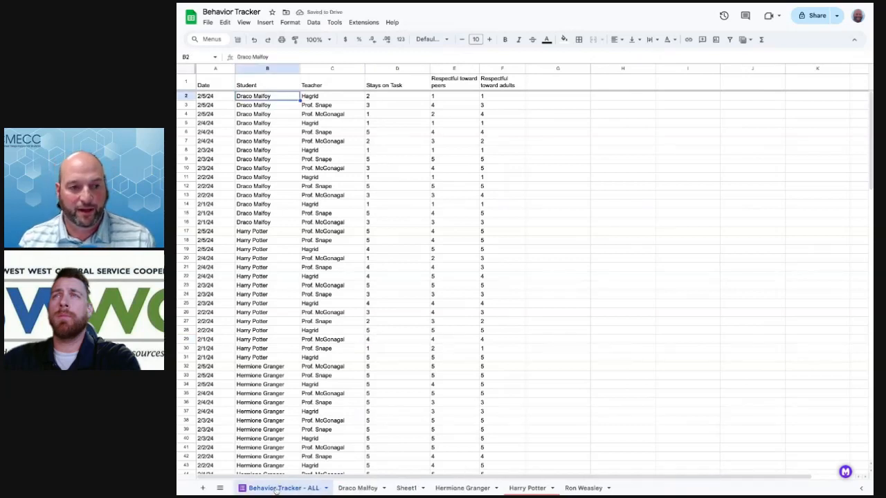
pyautogui.click(368, 488)
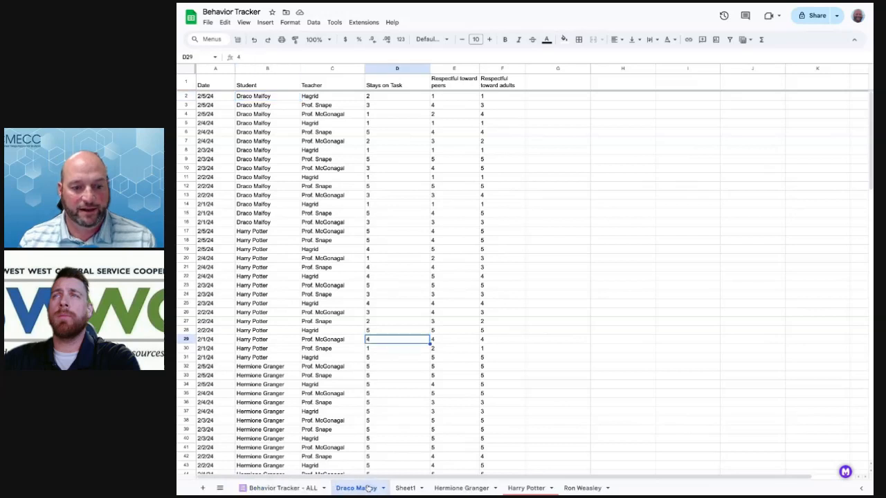
pyautogui.click(459, 488)
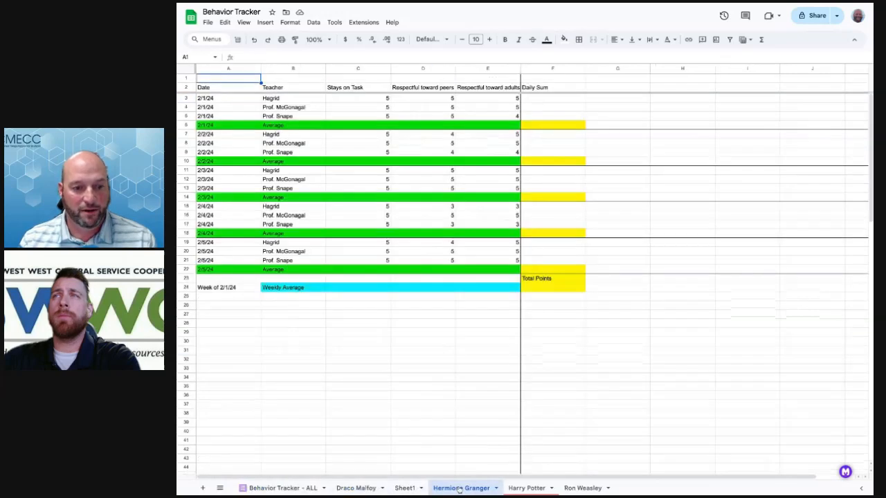
pyautogui.click(529, 488)
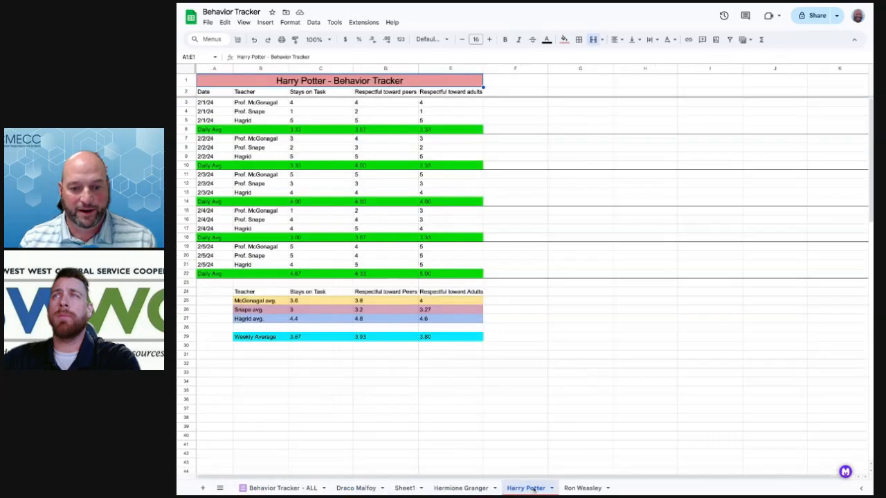
pyautogui.click(588, 488)
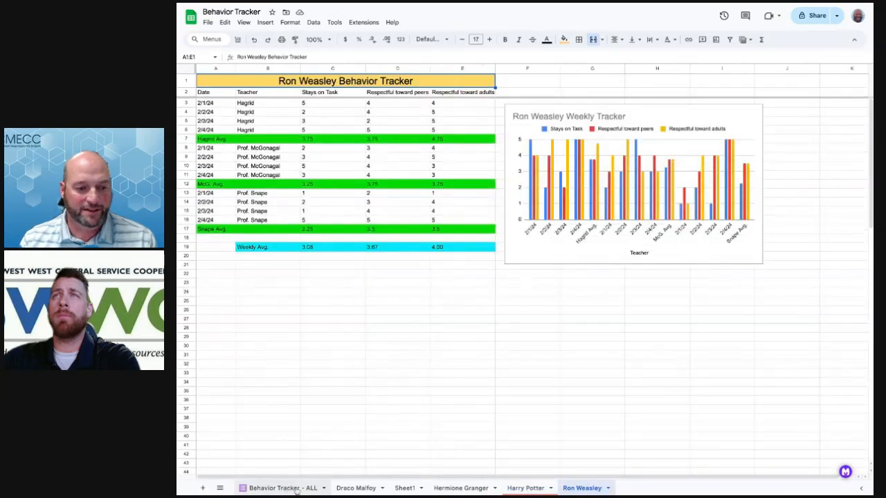
# - Delete rows 17 to 58, which hold the other students' entries, from the Draco Malfoy sheet
pyautogui.click(356, 488)
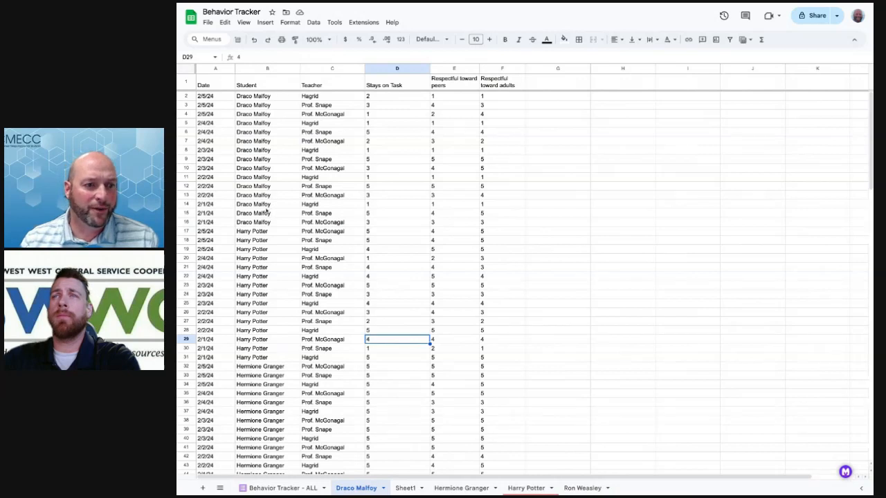
pyautogui.click(186, 232)
pyautogui.scroll(-2, 256, 315)
pyautogui.scroll(-6, 256, 315)
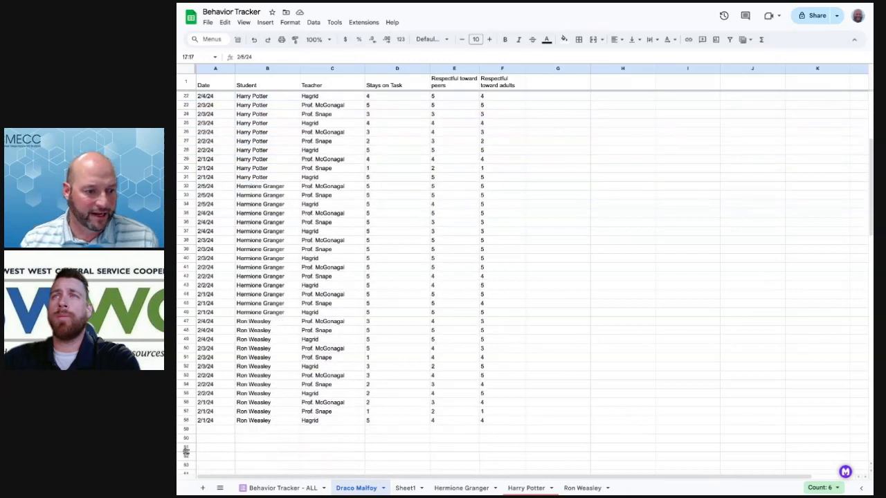
pyautogui.keyDown('shift'); pyautogui.click(185, 420); pyautogui.keyUp('shift')
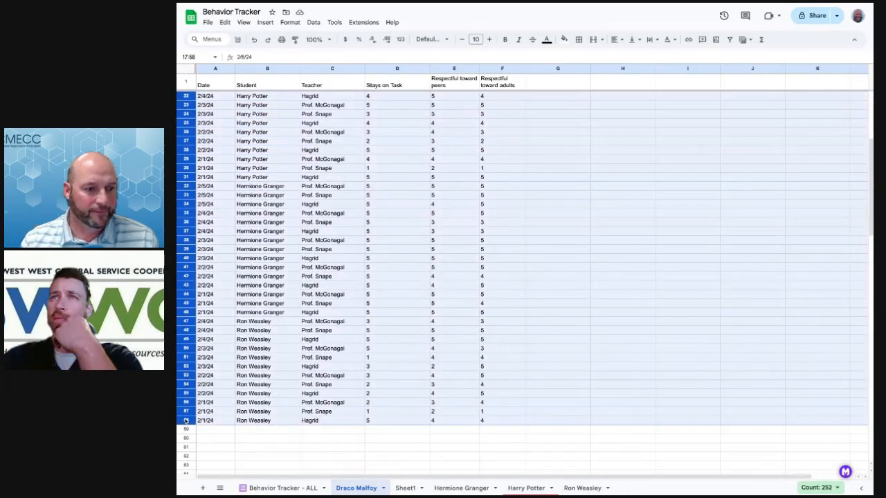
pyautogui.click(224, 22)
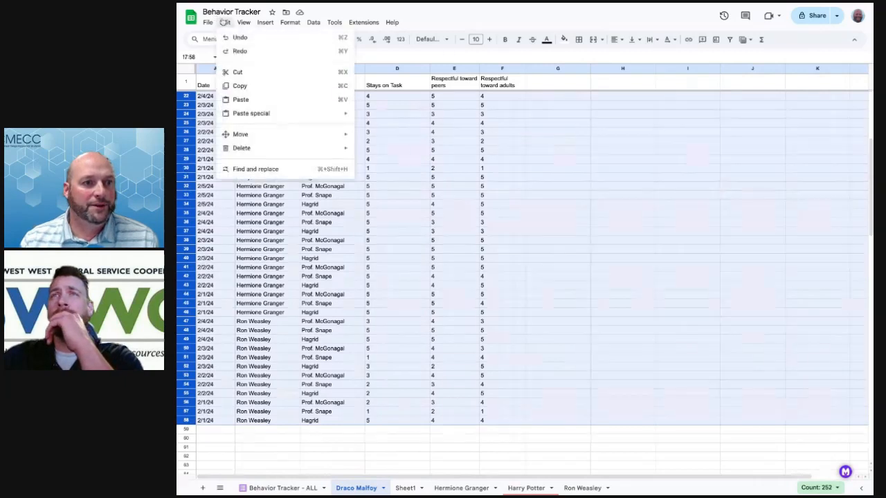
pyautogui.moveTo(333, 151)
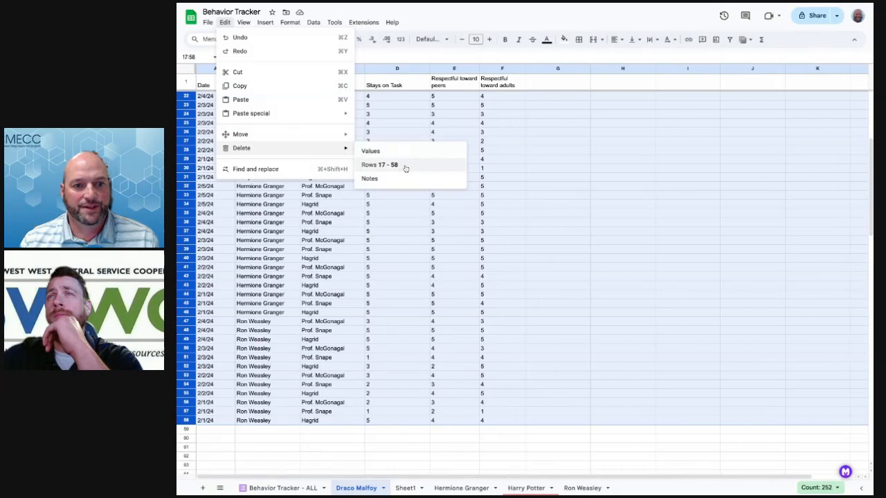
pyautogui.click(405, 168)
pyautogui.click(409, 217)
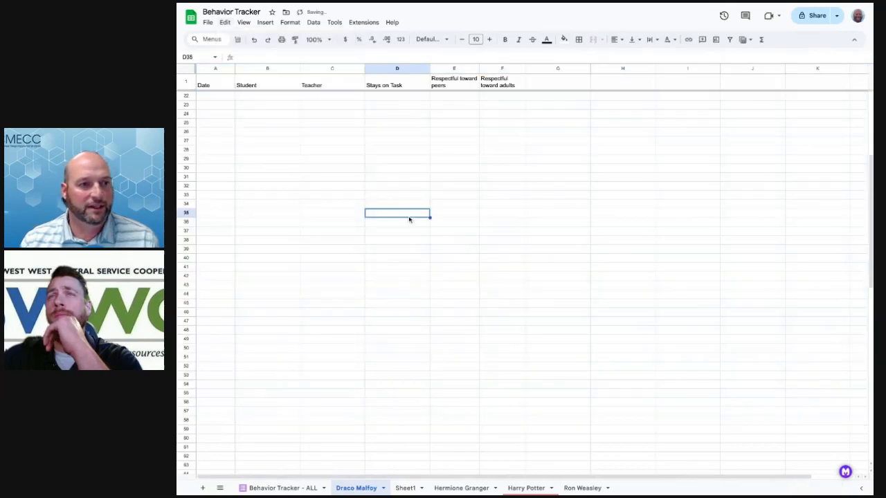
pyautogui.scroll(3, 409, 219)
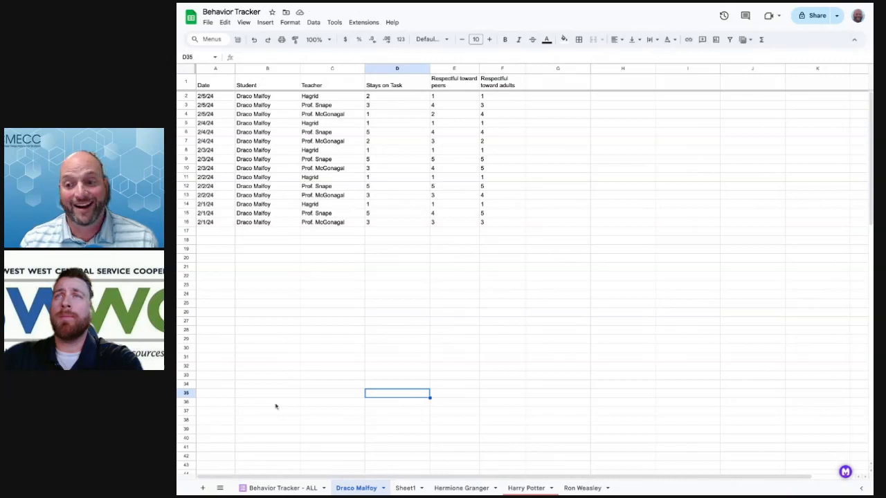
# - Check the complete list of student entries on the Behavior Tracker - ALL sheet
pyautogui.click(282, 489)
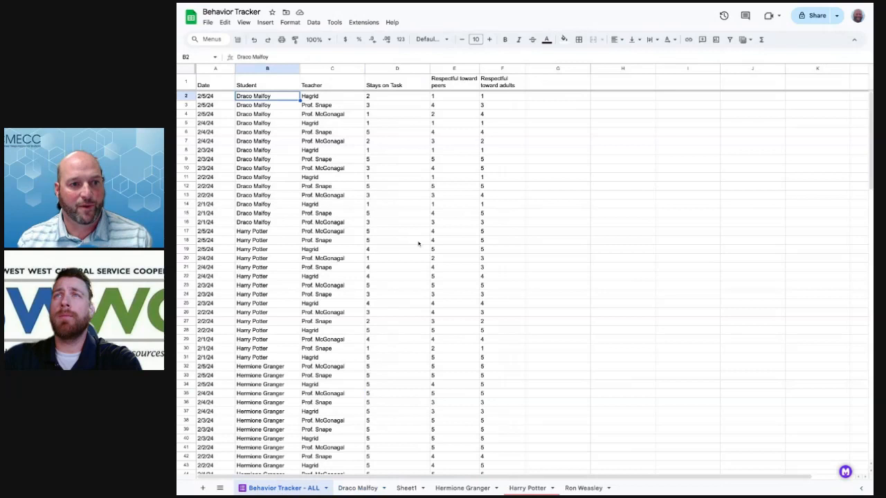
pyautogui.scroll(-5, 418, 243)
pyautogui.scroll(5, 418, 243)
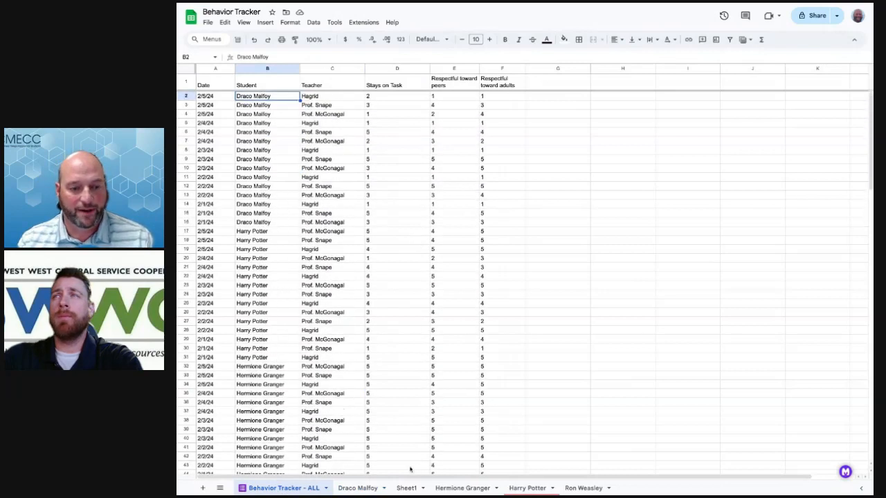
# - Insert one row above the header row on the Draco Malfoy sheet
pyautogui.click(355, 489)
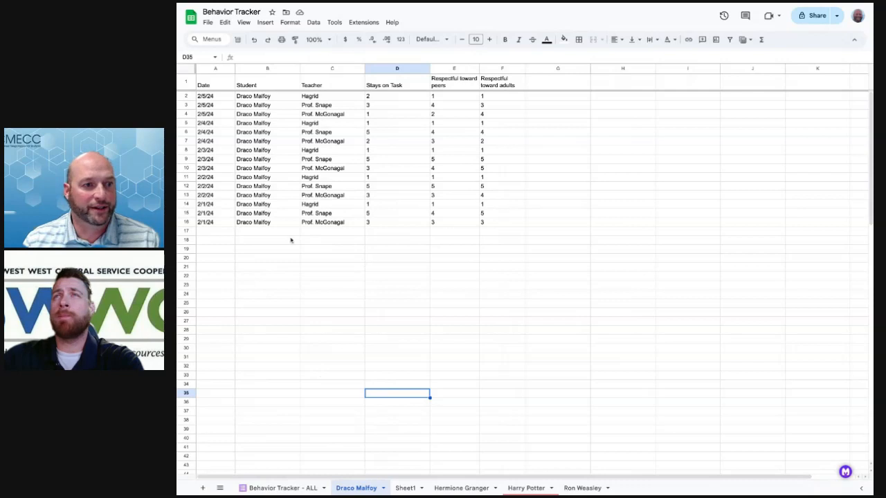
pyautogui.click(187, 82)
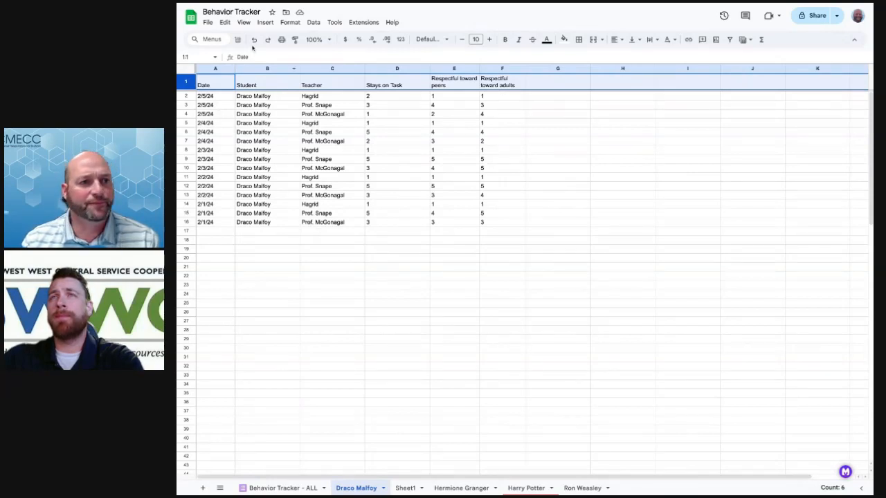
pyautogui.click(264, 23)
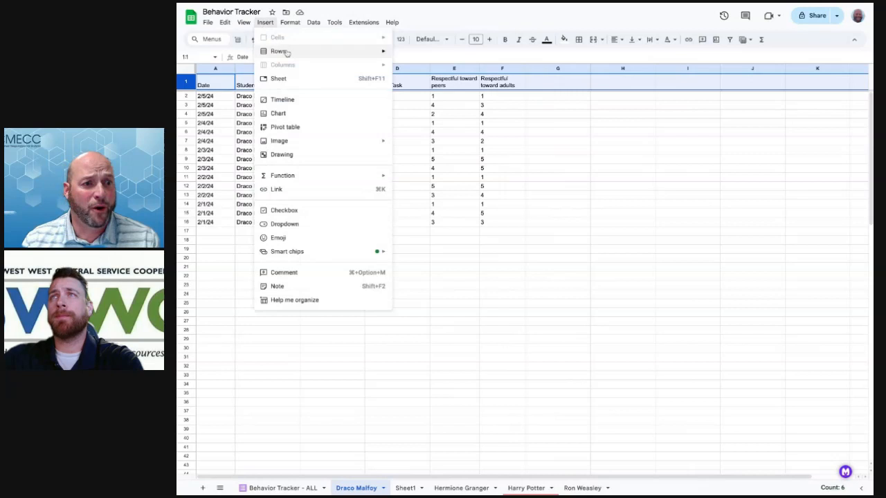
pyautogui.moveTo(277, 51)
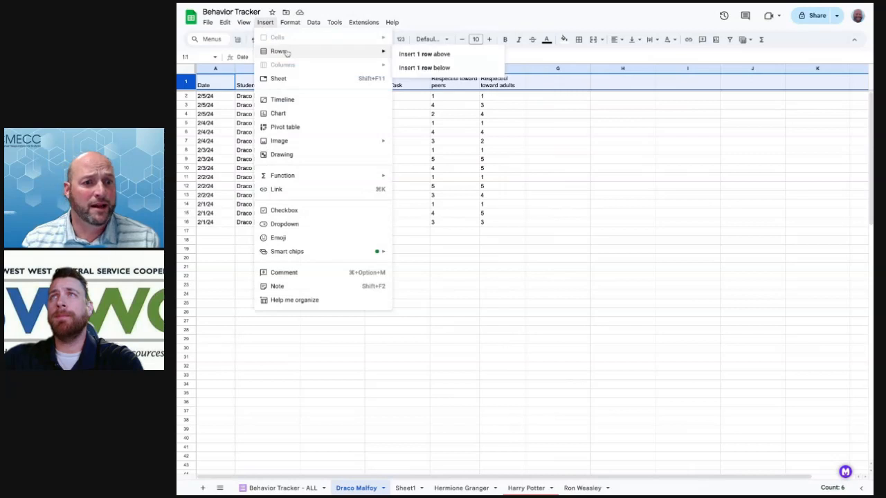
pyautogui.click(425, 54)
pyautogui.click(352, 145)
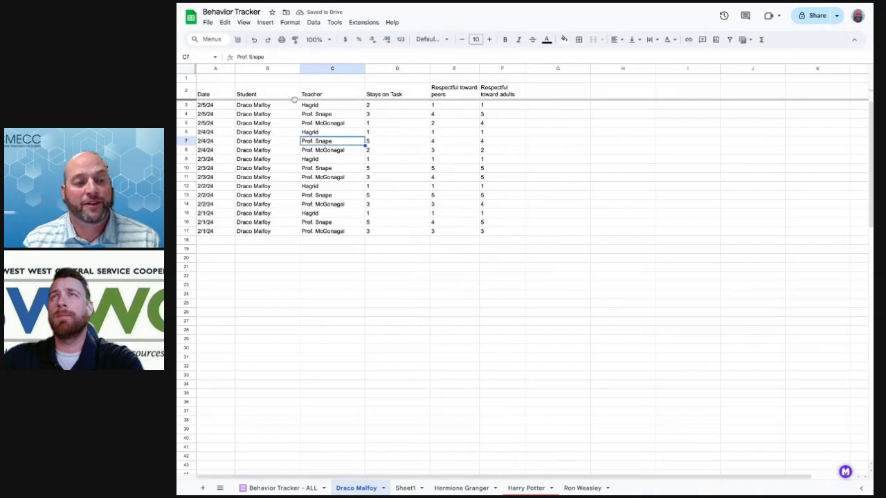
pyautogui.scroll(-2, 280, 170)
pyautogui.scroll(2, 280, 170)
pyautogui.scroll(-3, 280, 170)
pyautogui.scroll(3, 280, 169)
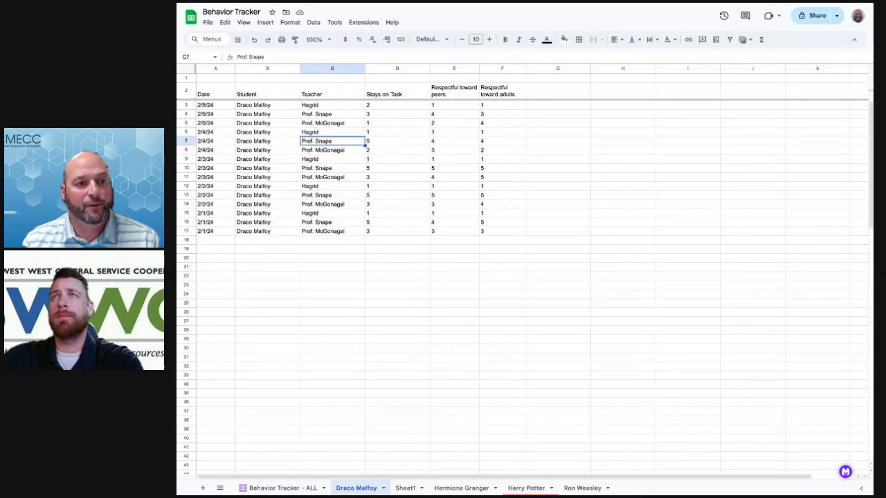
# - Merge all cells of the range A1:F1 above the column headers
pyautogui.click(220, 80)
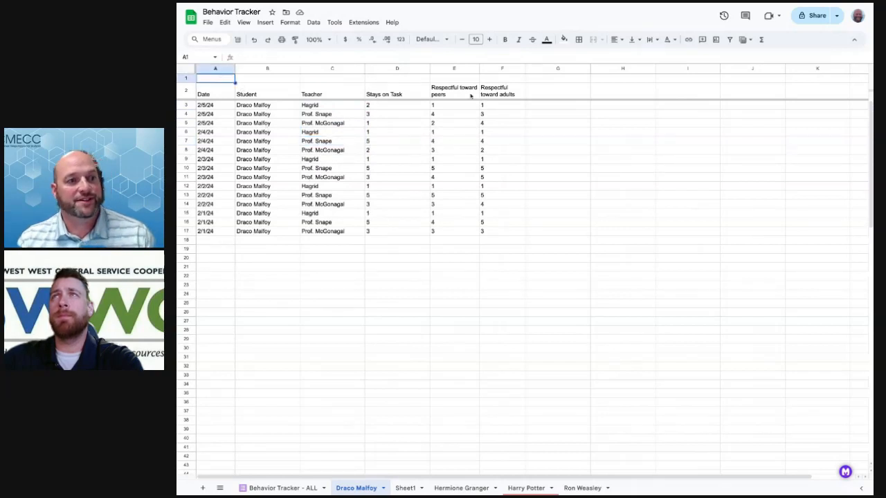
pyautogui.keyDown('shift'); pyautogui.click(510, 79); pyautogui.keyUp('shift')
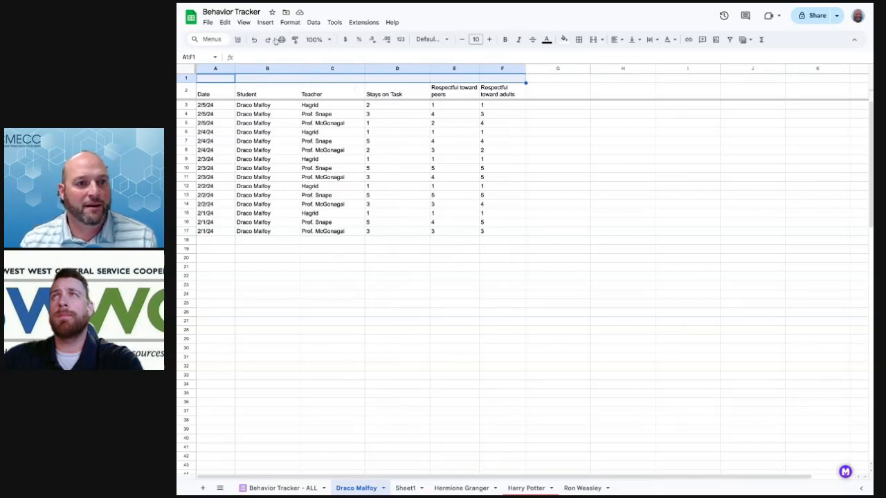
pyautogui.click(291, 22)
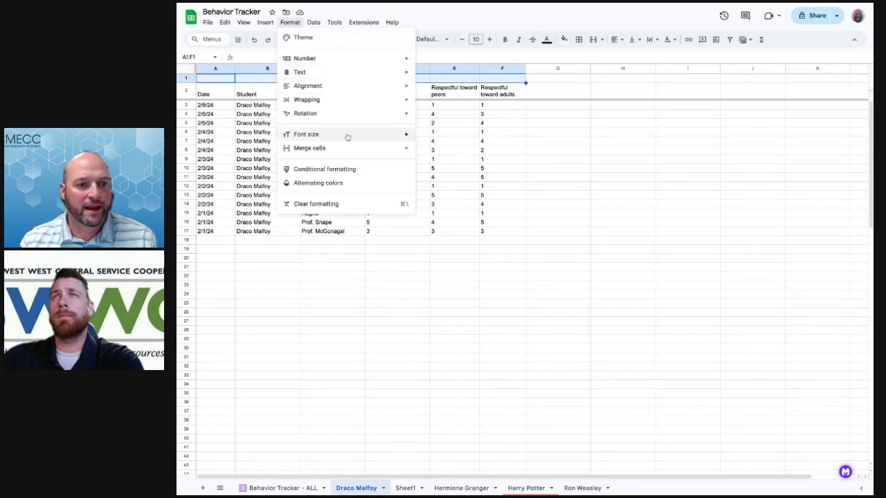
pyautogui.moveTo(353, 148)
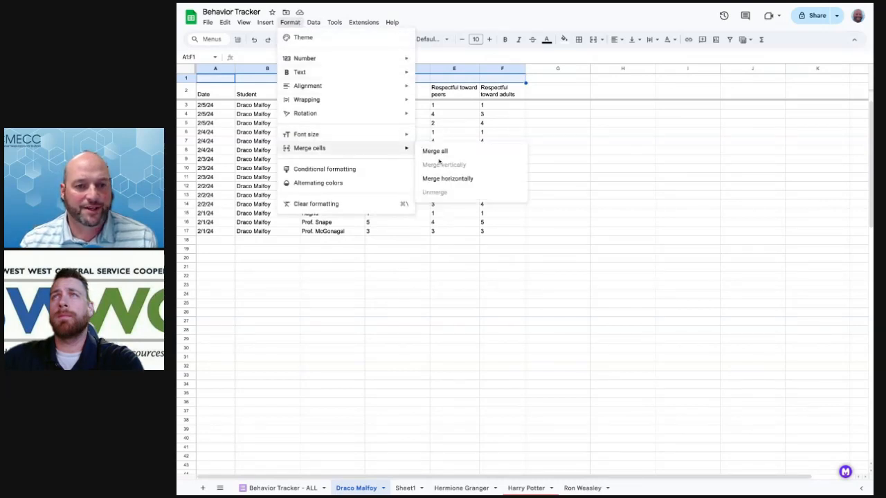
pyautogui.click(436, 151)
pyautogui.click(332, 154)
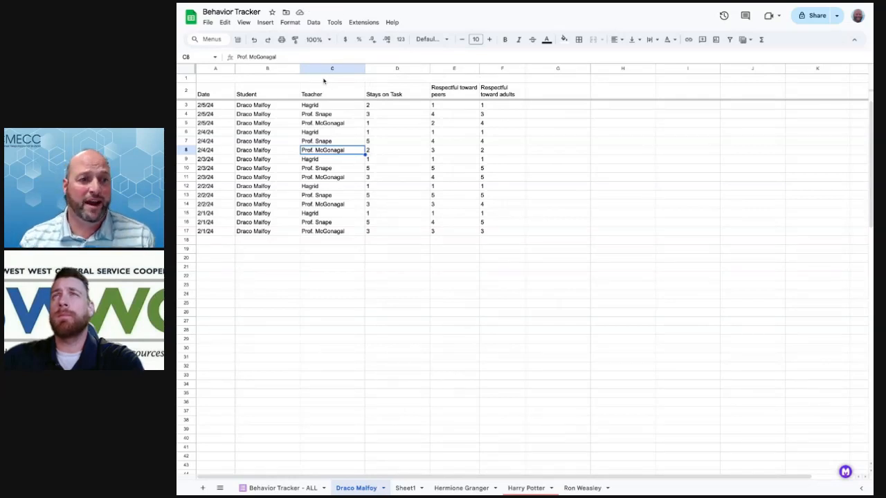
# - Enter the title "Draco Malfoy Behavior Tracking Sheet" in the merged cell A1:F1
pyautogui.moveTo(215, 77); pyautogui.dragTo(502, 78)
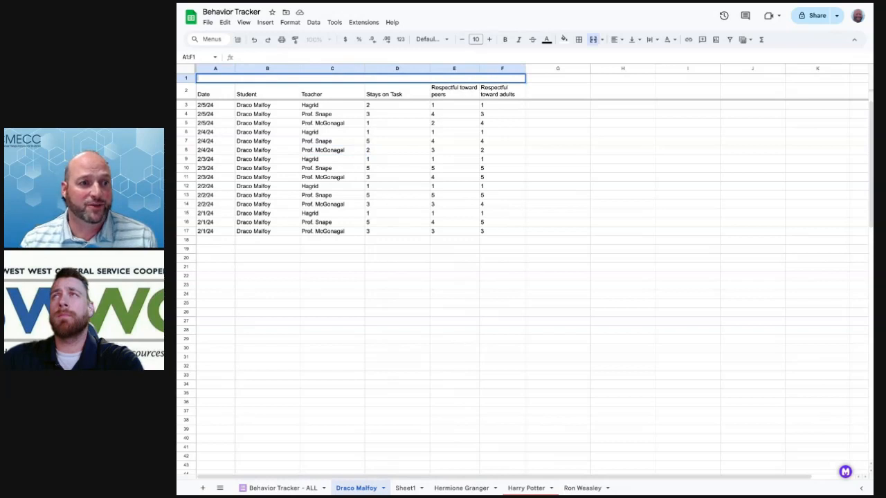
pyautogui.write('Drac')
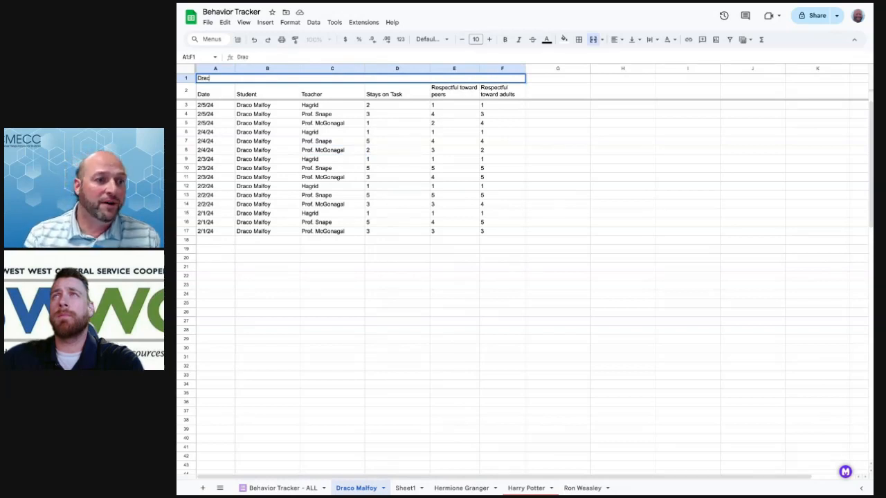
pyautogui.write('o Ma')
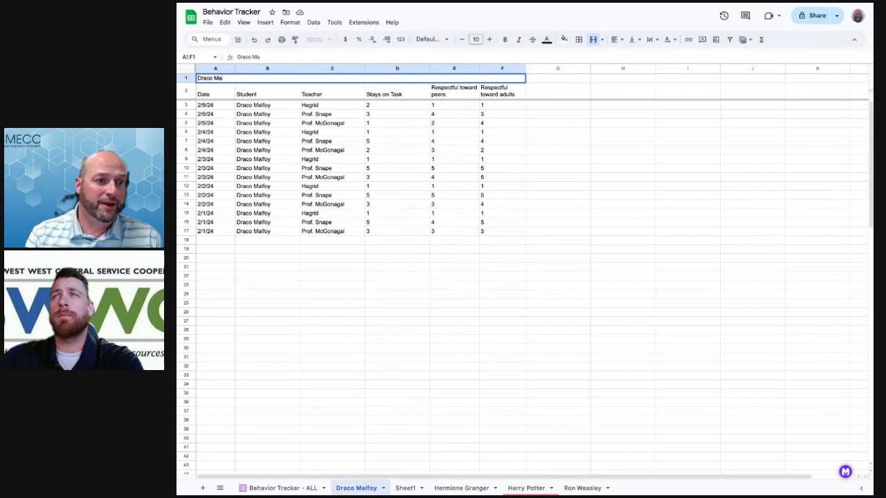
pyautogui.write('lfoy')
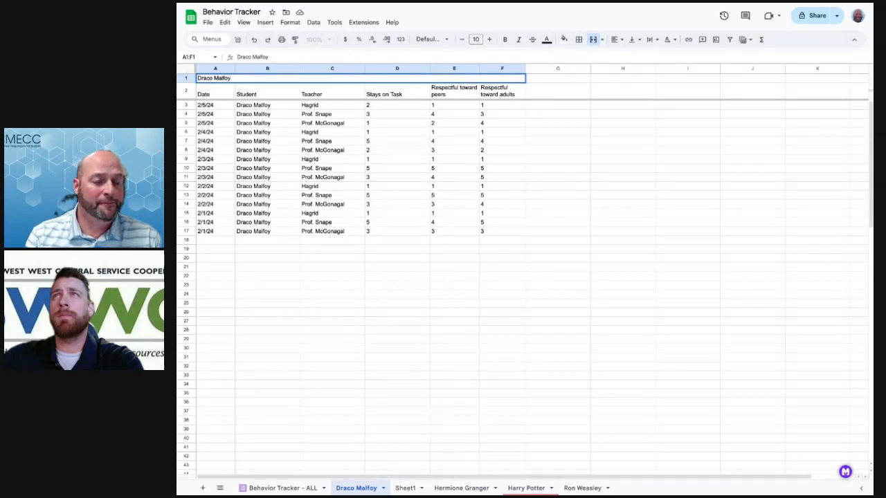
pyautogui.write(' Behavior Tra')
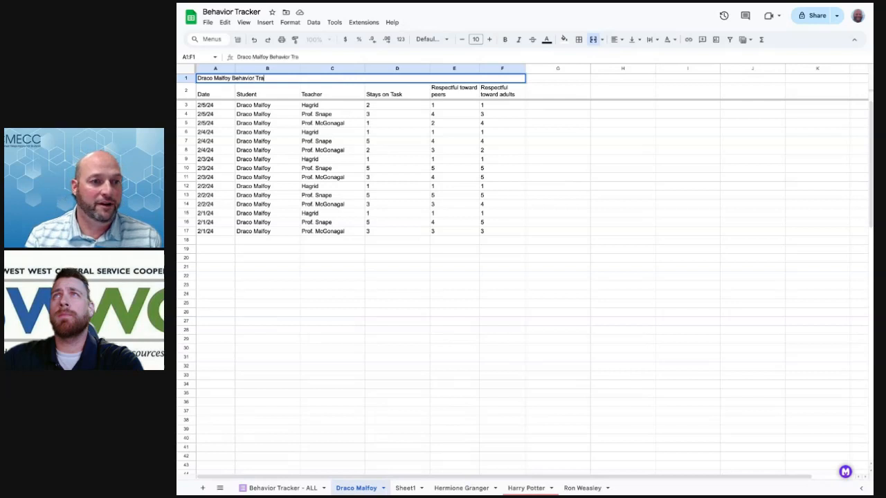
pyautogui.write('cking Sheet')
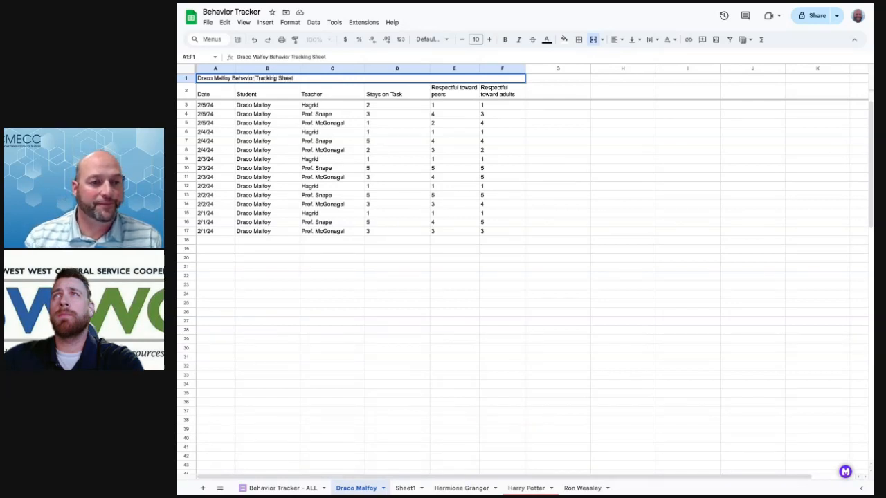
pyautogui.click(328, 106)
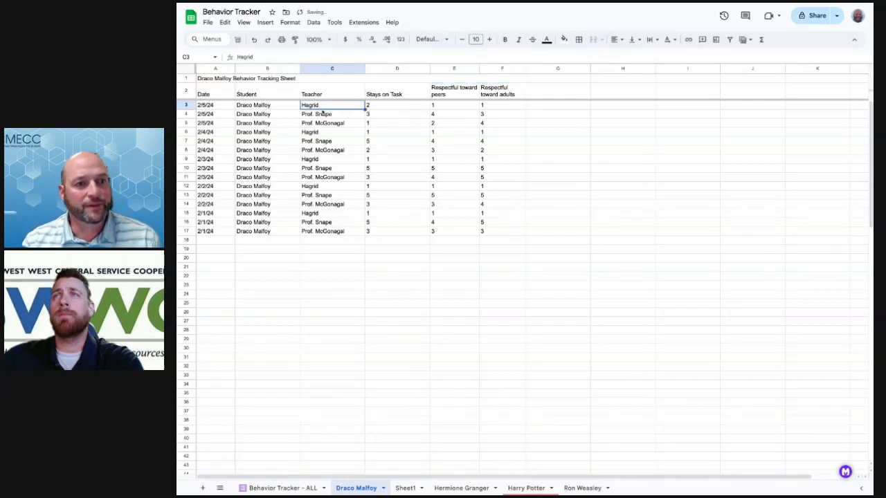
# - Increase the font size of the title in row 1 to 18
pyautogui.click(215, 79)
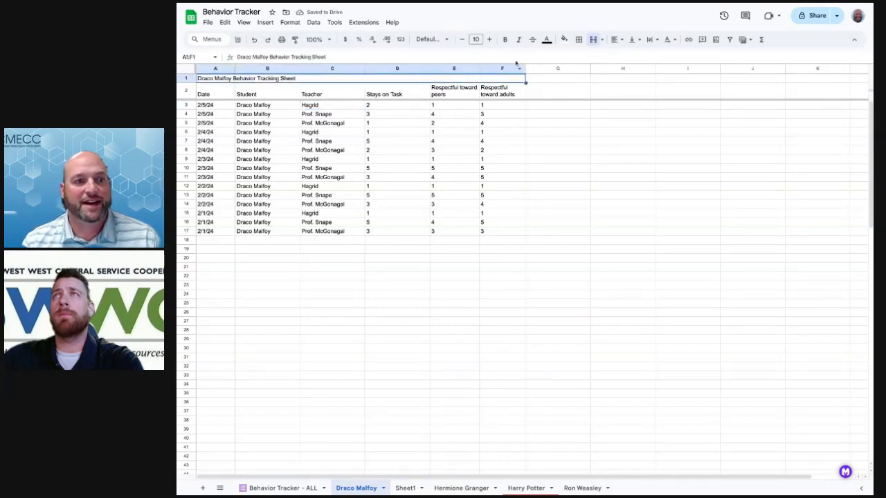
pyautogui.click(490, 40)
pyautogui.click(490, 40)
pyautogui.click(490, 40)
pyautogui.click(490, 40)
pyautogui.click(490, 39)
pyautogui.click(490, 39)
pyautogui.click(490, 39)
pyautogui.click(490, 39)
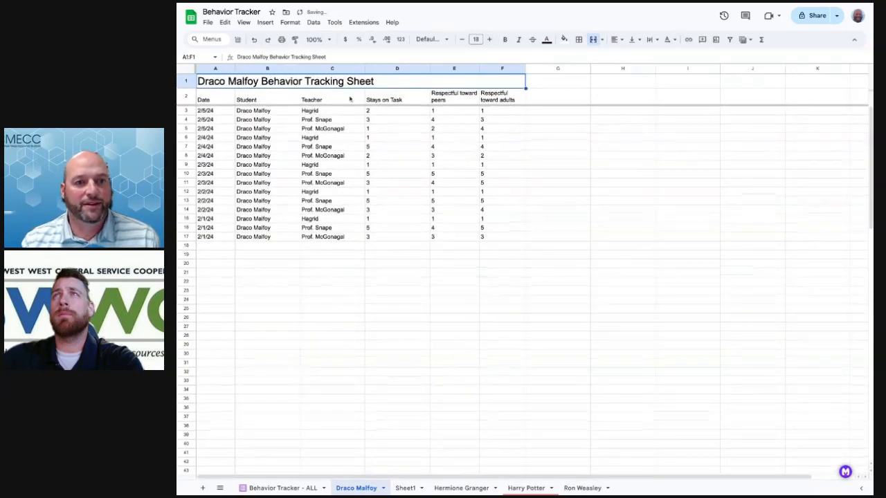
# - Fill the merged title cell of the Draco Malfoy sheet with light blue
pyautogui.click(565, 39)
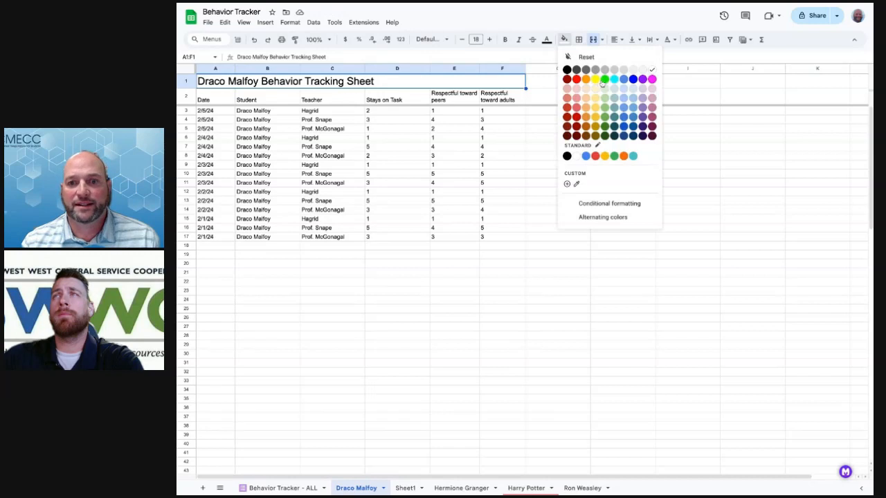
pyautogui.click(625, 102)
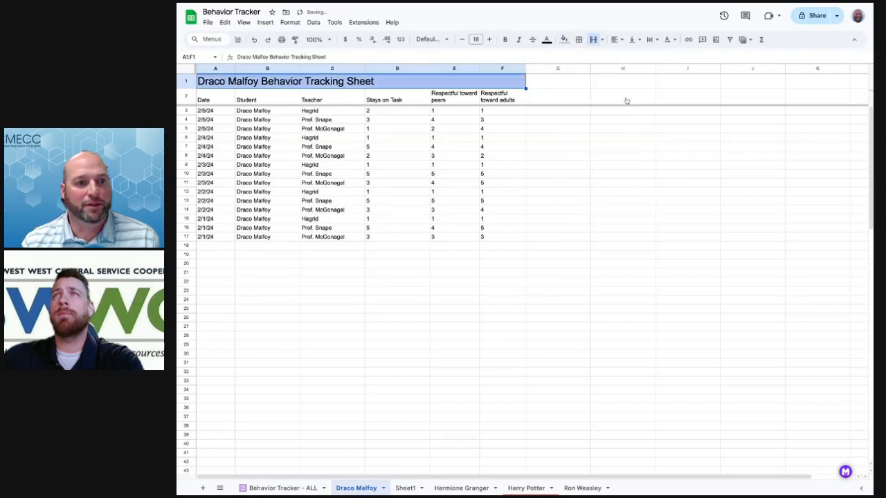
pyautogui.click(441, 132)
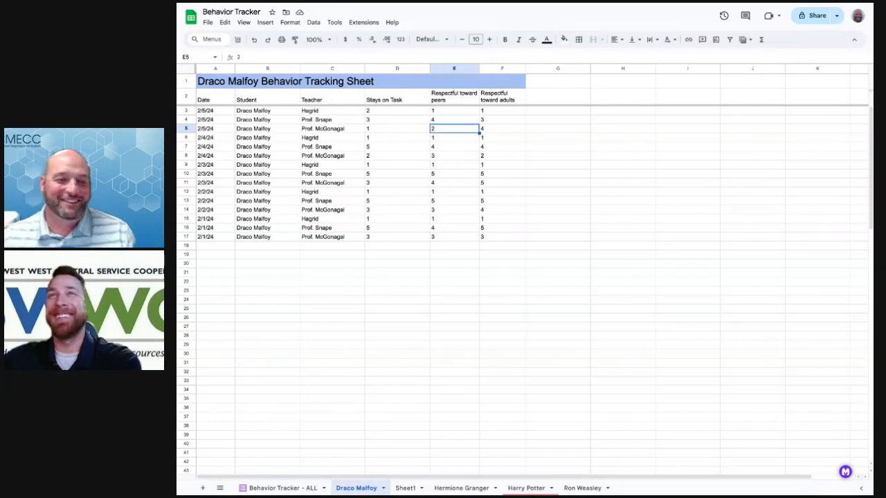
# - Change the fill color of the merged title cell A1:F1 to light green
pyautogui.click(335, 83)
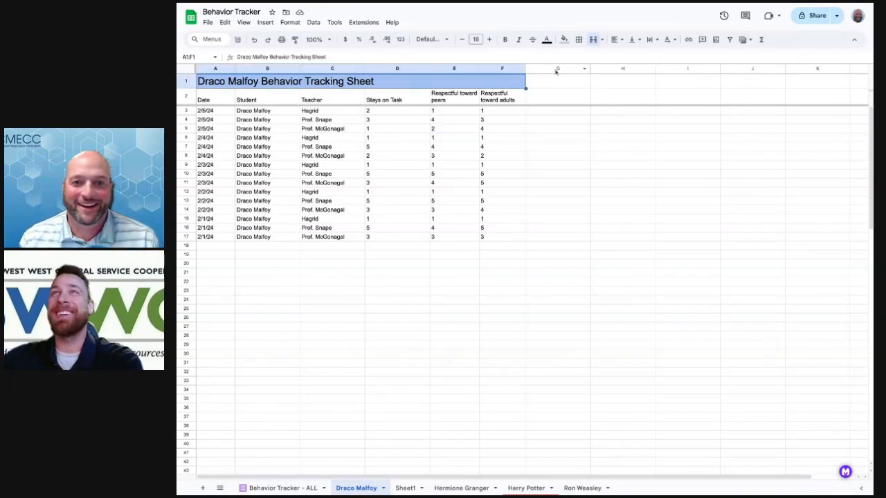
pyautogui.click(564, 39)
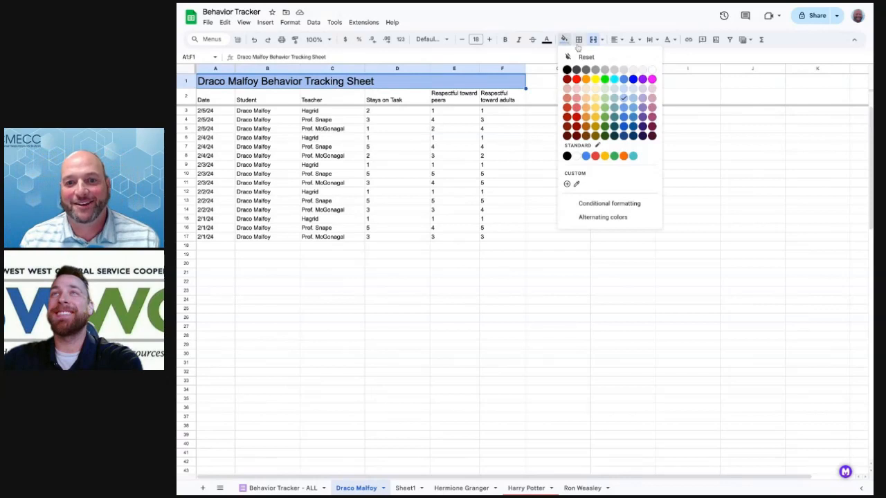
pyautogui.click(607, 106)
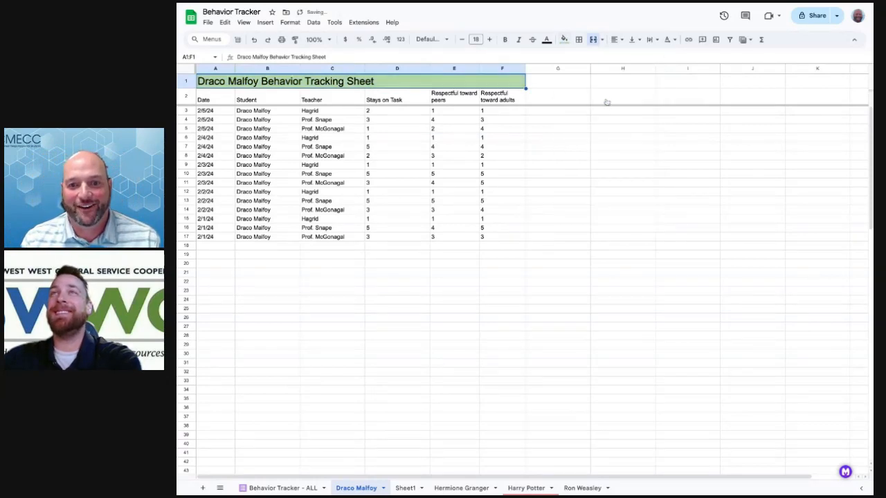
pyautogui.click(454, 147)
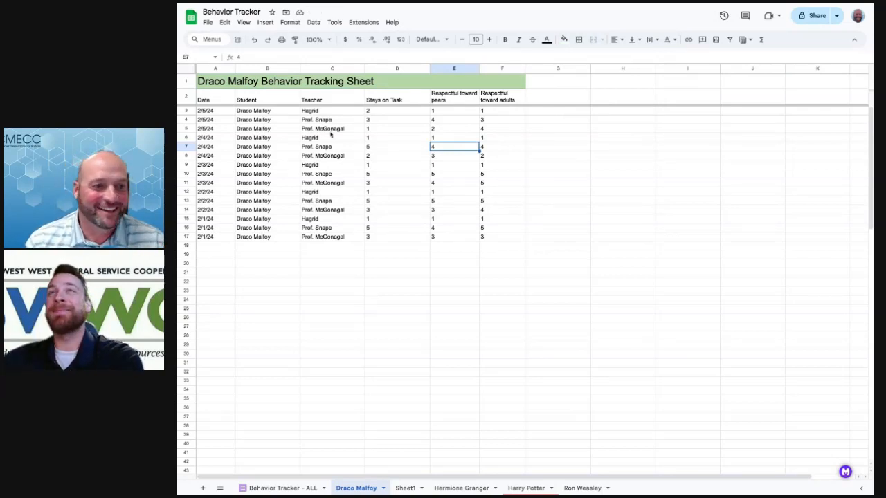
# - Center the title "Draco Malfoy Behavior Tracking Sheet" horizontally in its merged cell
pyautogui.click(326, 104)
pyautogui.click(312, 82)
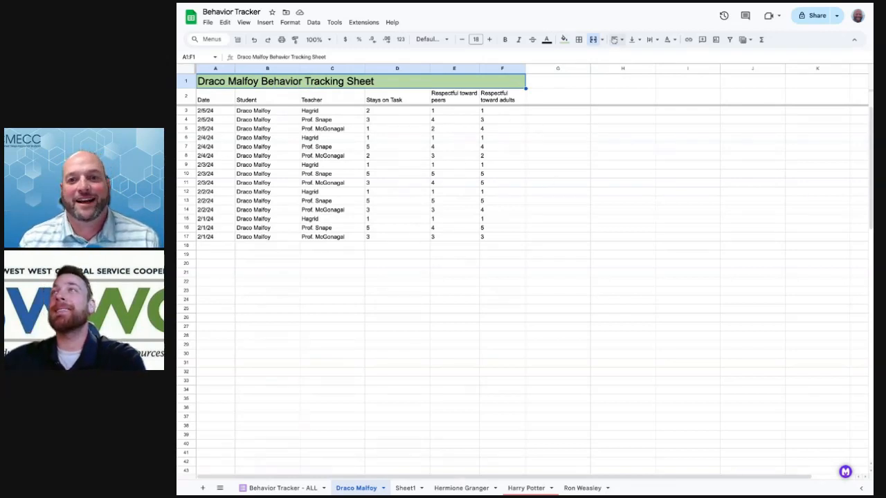
pyautogui.click(614, 40)
pyautogui.click(630, 57)
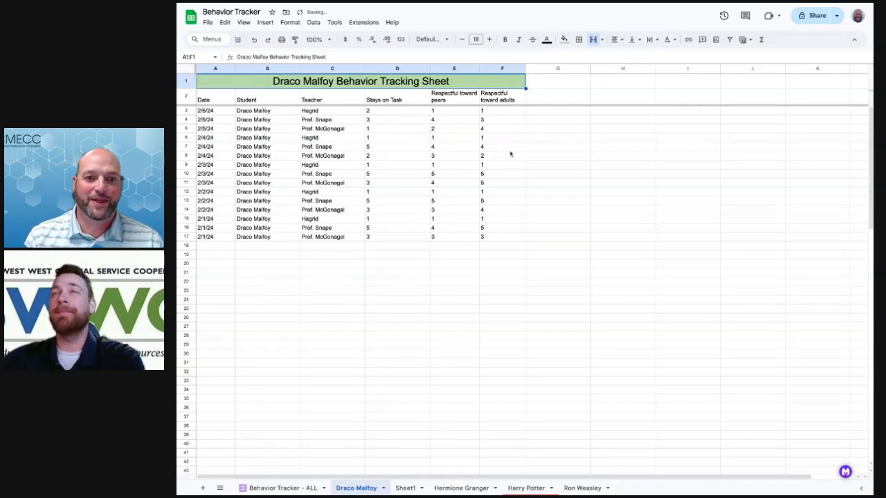
pyautogui.click(453, 164)
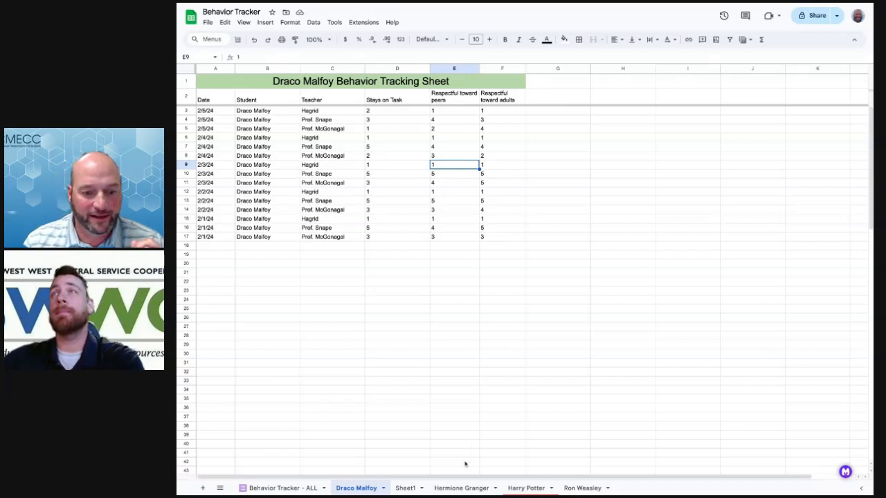
# - On the Hermione Granger sheet, merge the cells A1:F1 and enter the title "Hermione Granger" in them
pyautogui.click(458, 489)
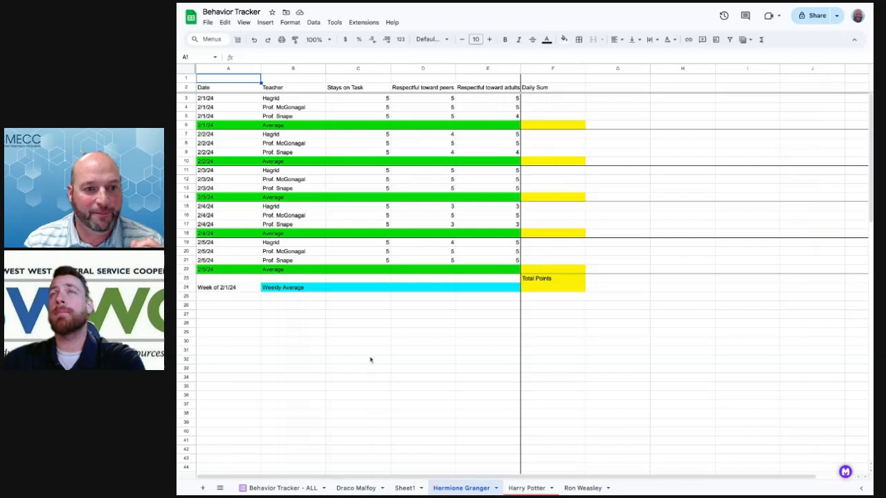
pyautogui.click(339, 335)
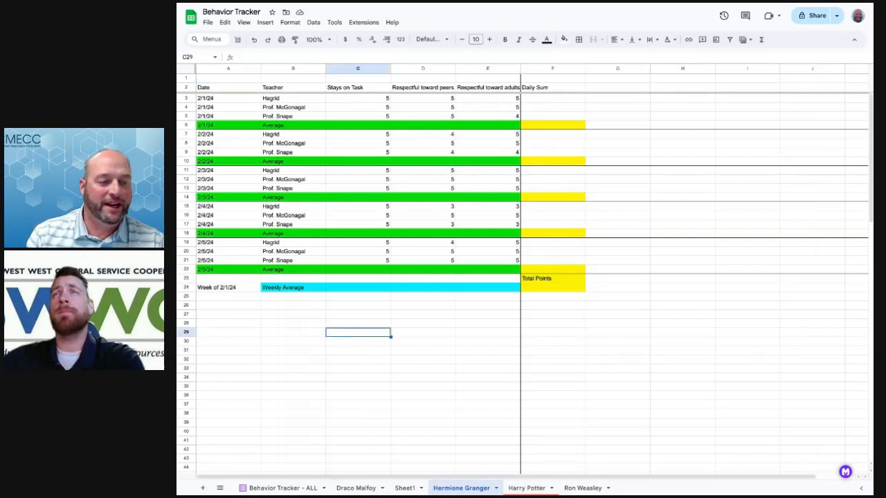
pyautogui.click(220, 79)
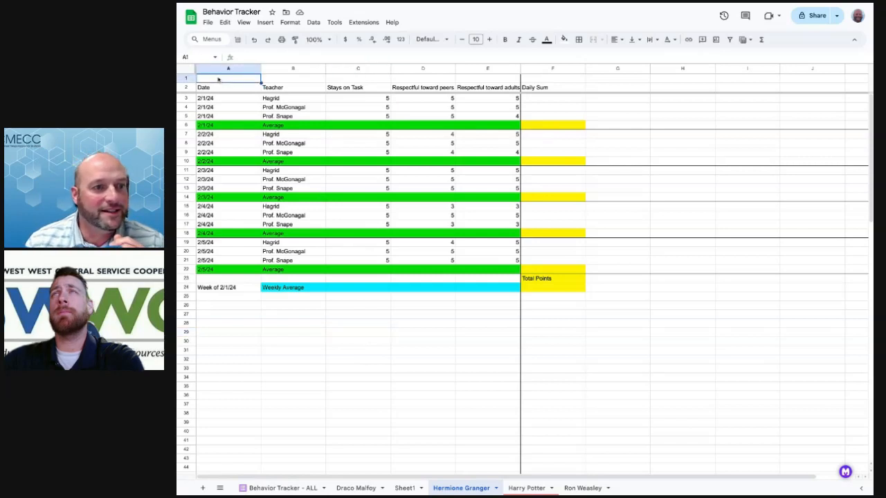
pyautogui.keyDown('shift'); pyautogui.click(562, 81); pyautogui.keyUp('shift')
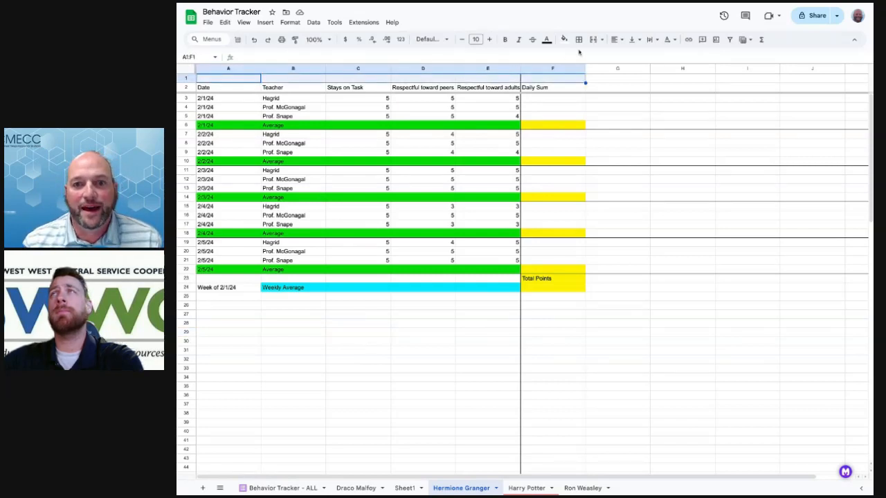
pyautogui.click(290, 22)
pyautogui.moveTo(328, 101)
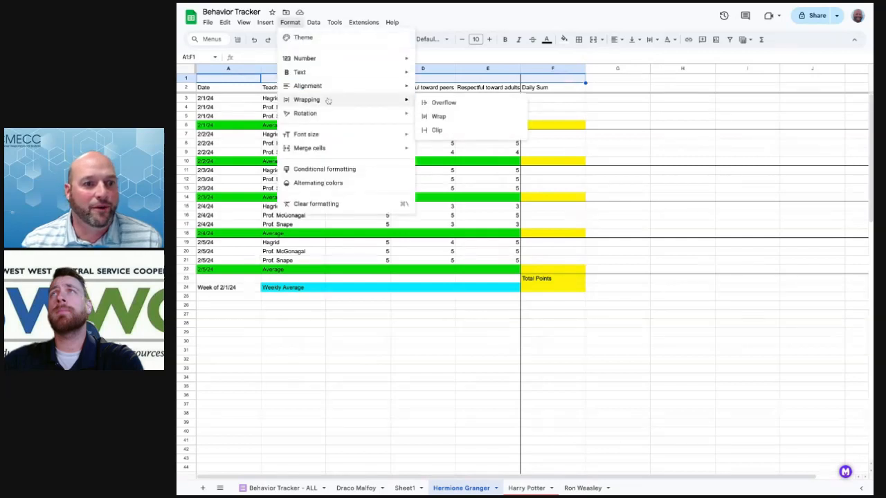
pyautogui.moveTo(330, 148)
pyautogui.click(433, 151)
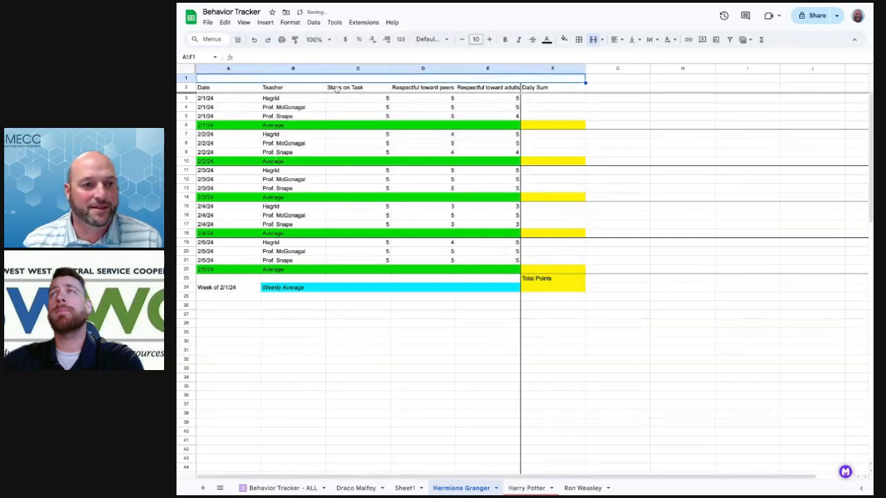
pyautogui.write('Herm')
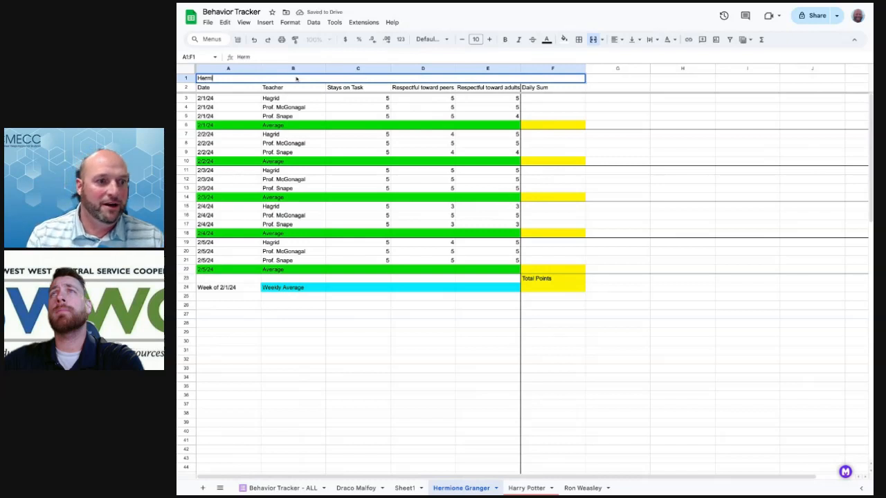
pyautogui.write('ione Granger')
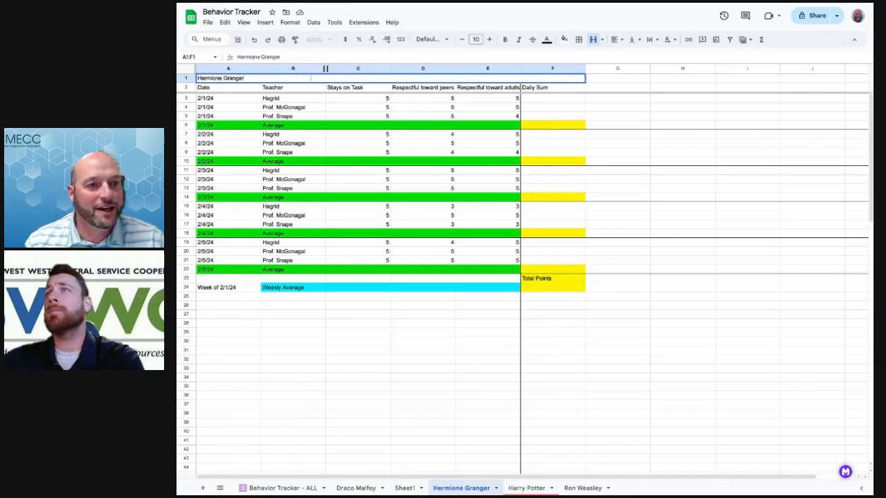
# - Fill the Hermione Granger title cell with dark red and set its text color to dark yellow
pyautogui.hotkey('ctrl', 'a')
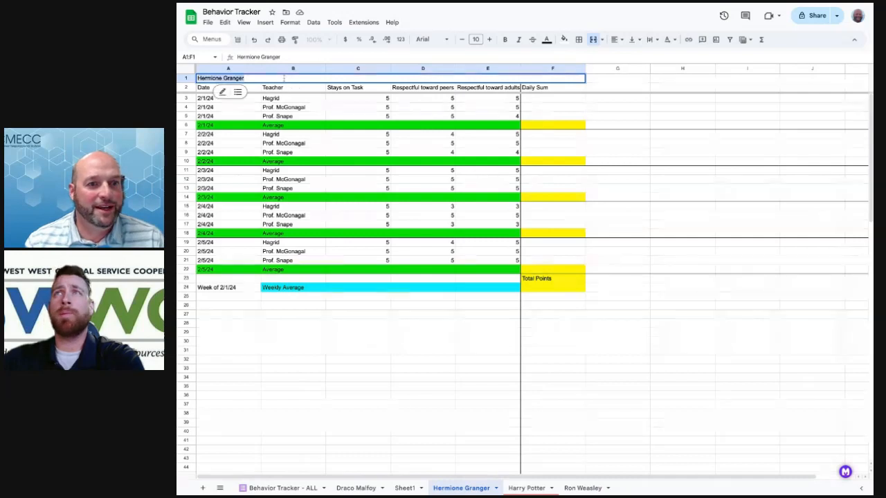
pyautogui.click(565, 40)
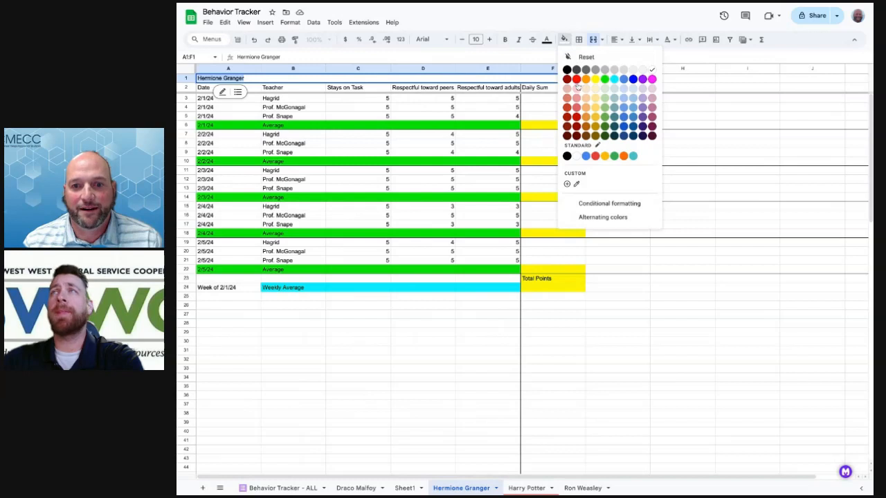
pyautogui.click(576, 118)
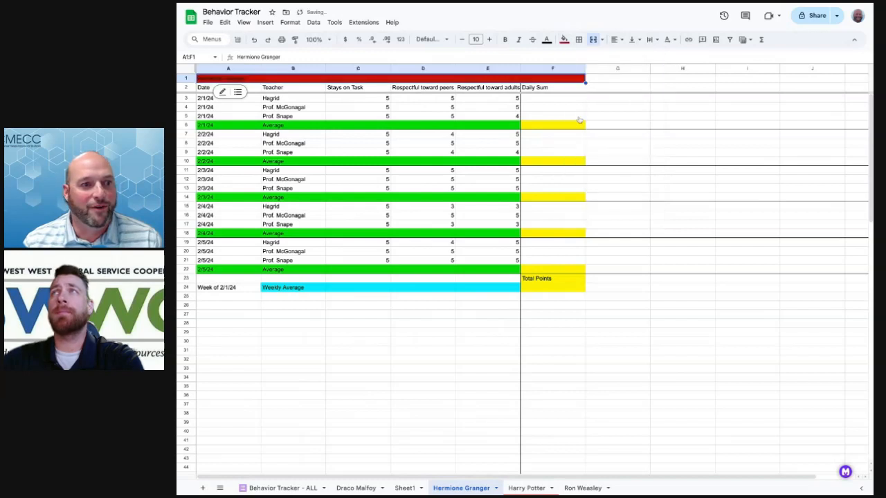
pyautogui.click(546, 39)
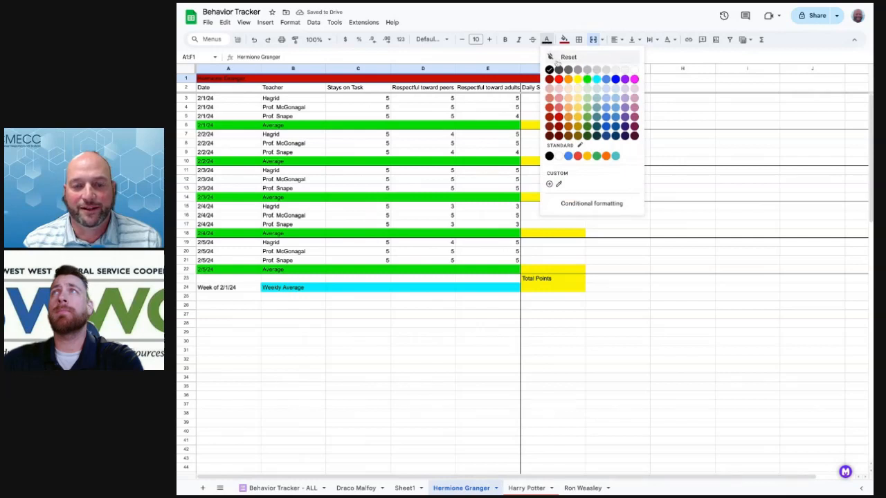
pyautogui.click(581, 119)
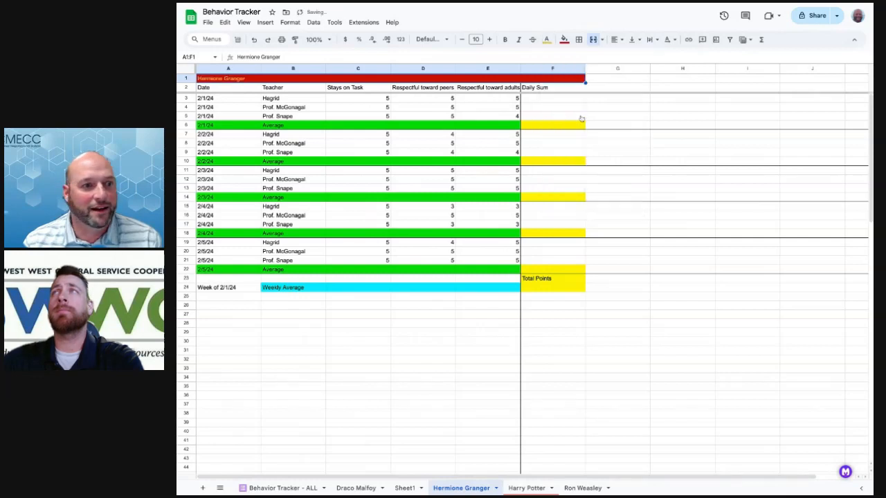
pyautogui.click(448, 109)
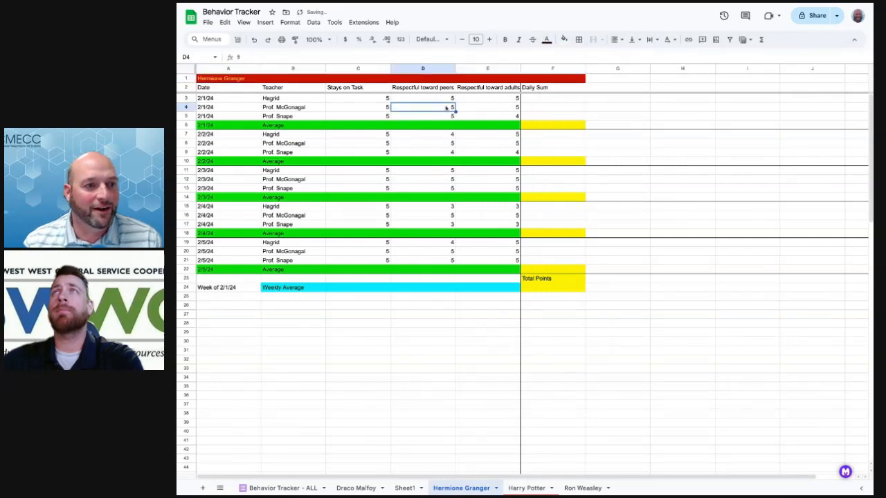
# - Center the Hermione Granger title horizontally and increase its font size to 22
pyautogui.click(244, 80)
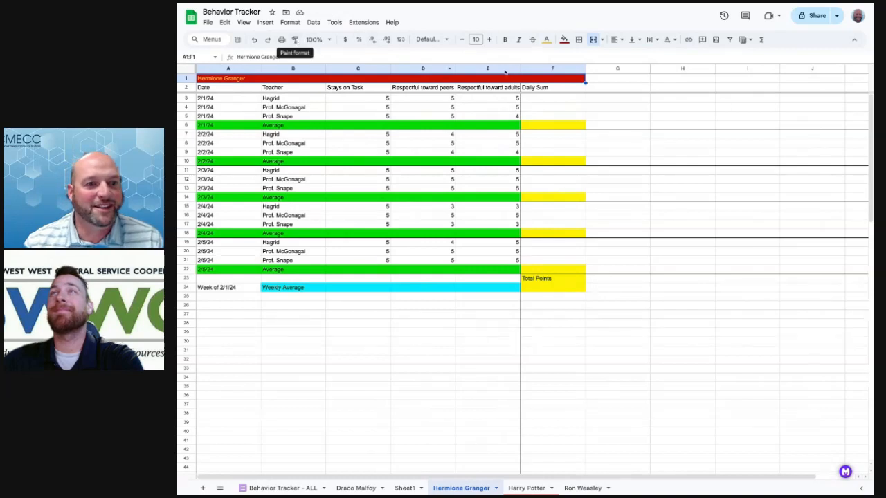
pyautogui.click(614, 39)
pyautogui.click(631, 58)
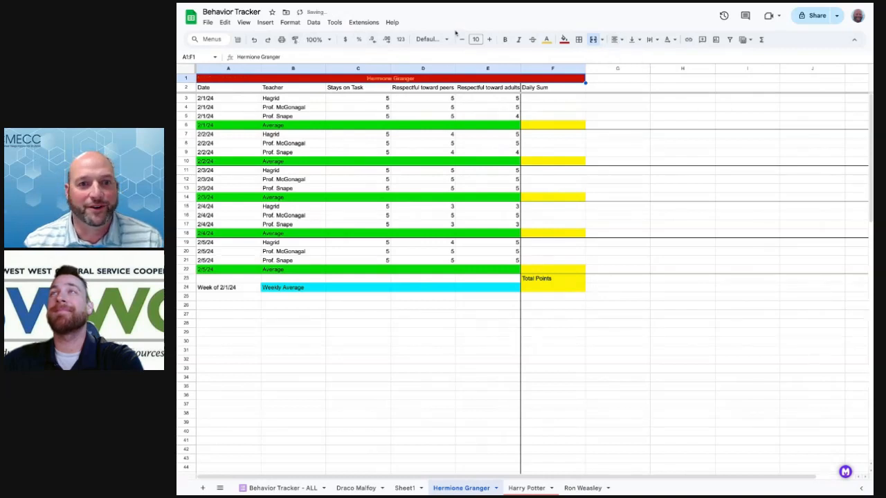
pyautogui.click(489, 39)
pyautogui.click(489, 40)
pyautogui.click(489, 39)
pyautogui.click(490, 40)
pyautogui.click(423, 143)
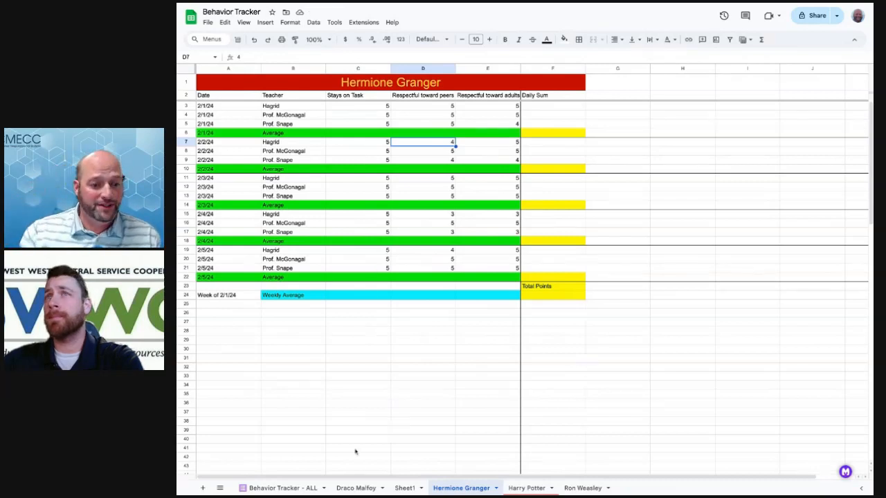
# - Delete the Student column from the Draco Malfoy sheet
pyautogui.click(355, 488)
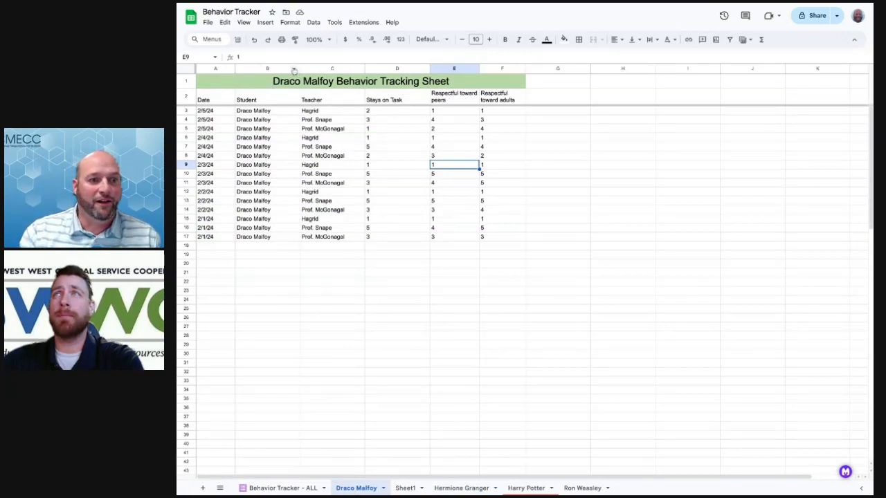
pyautogui.click(294, 69)
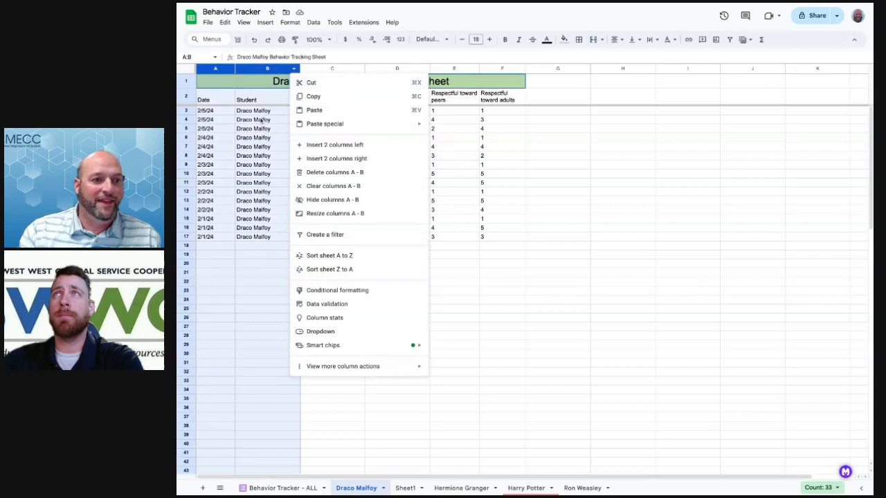
pyautogui.click(262, 120)
pyautogui.click(267, 69)
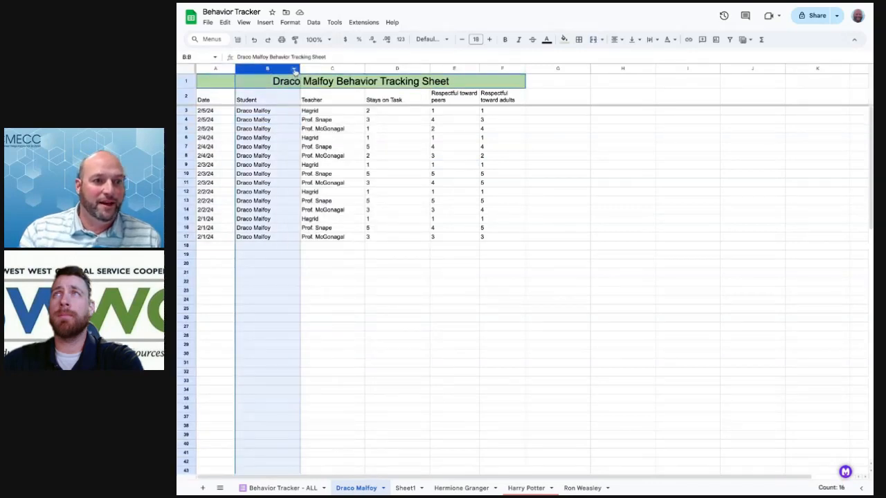
pyautogui.click(294, 69)
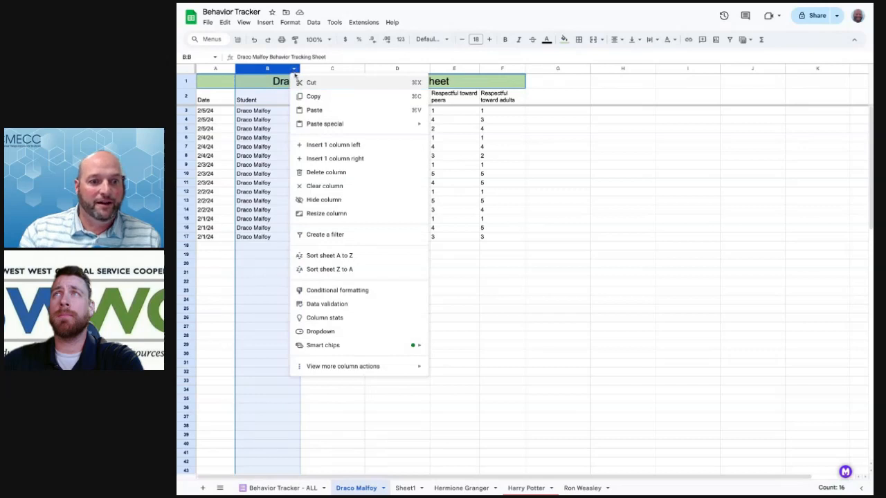
pyautogui.click(321, 173)
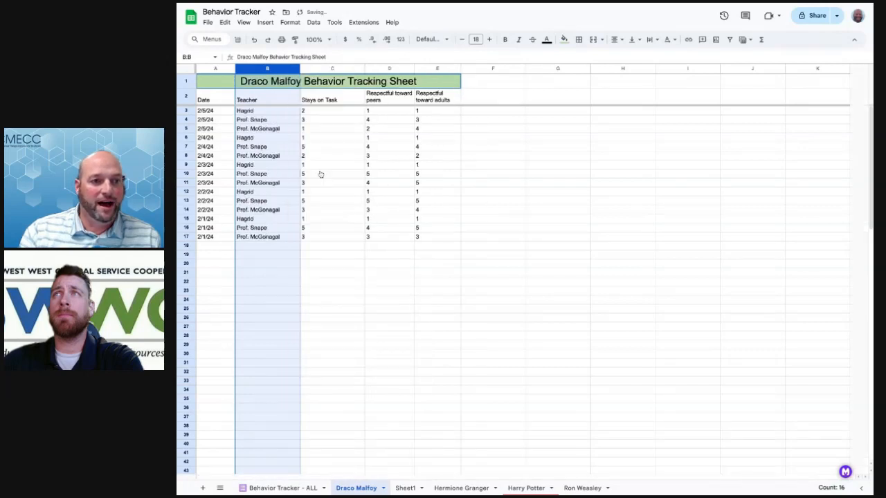
pyautogui.click(364, 276)
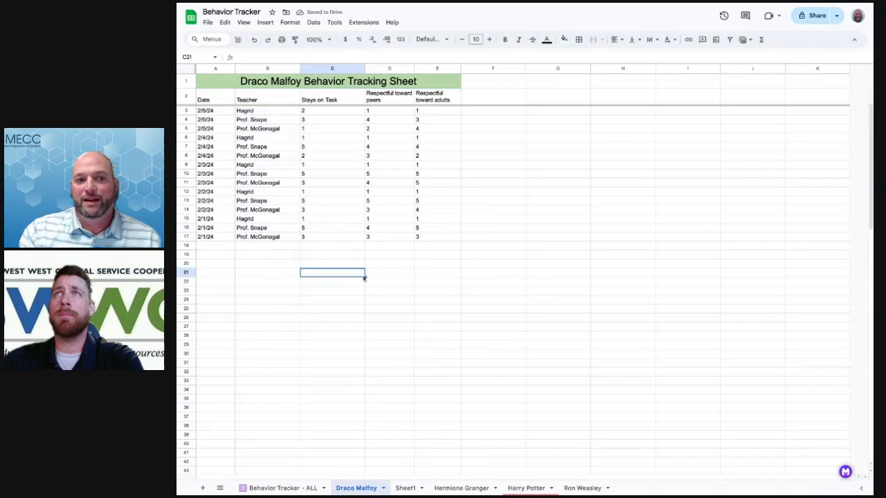
# - Switch to the Hermione Granger sheet
pyautogui.click(469, 488)
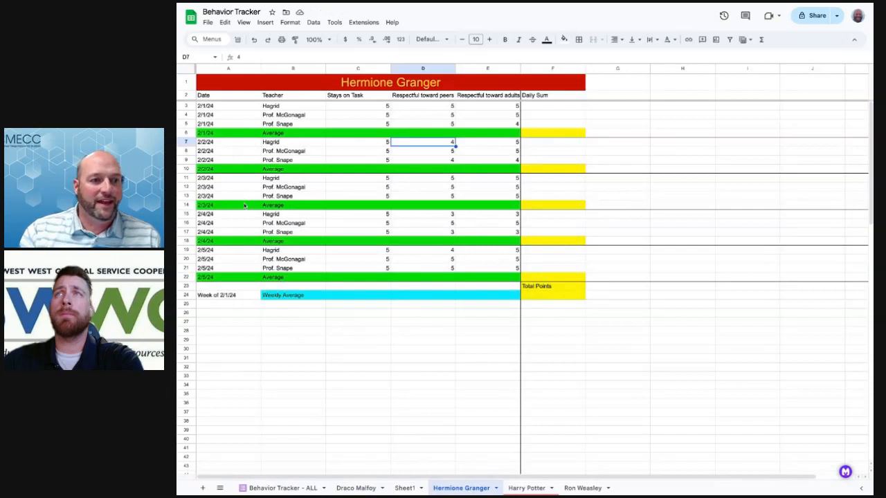
pyautogui.click(256, 70)
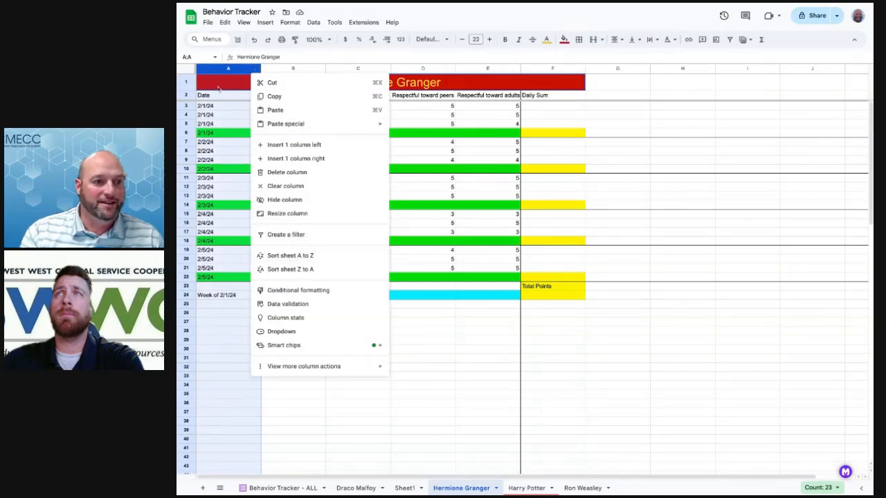
pyautogui.click(222, 107)
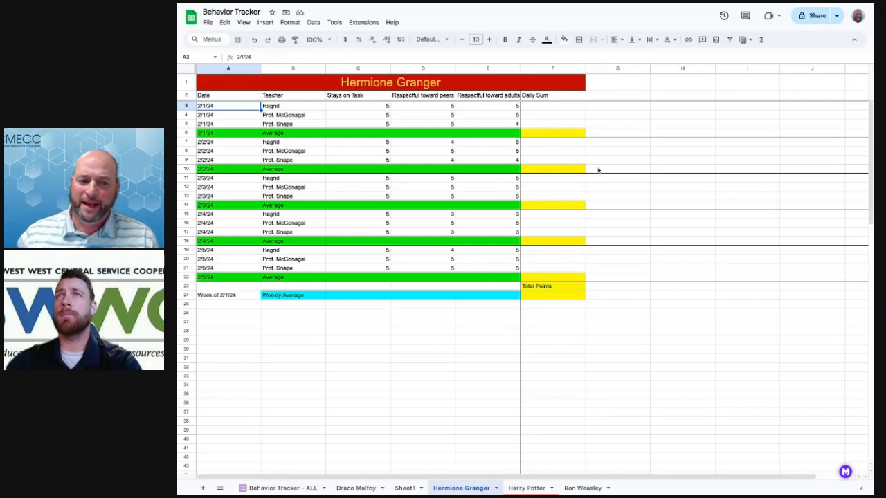
# - Start the first Daily Sum formula by entering =SUM in cell F3
pyautogui.click(546, 109)
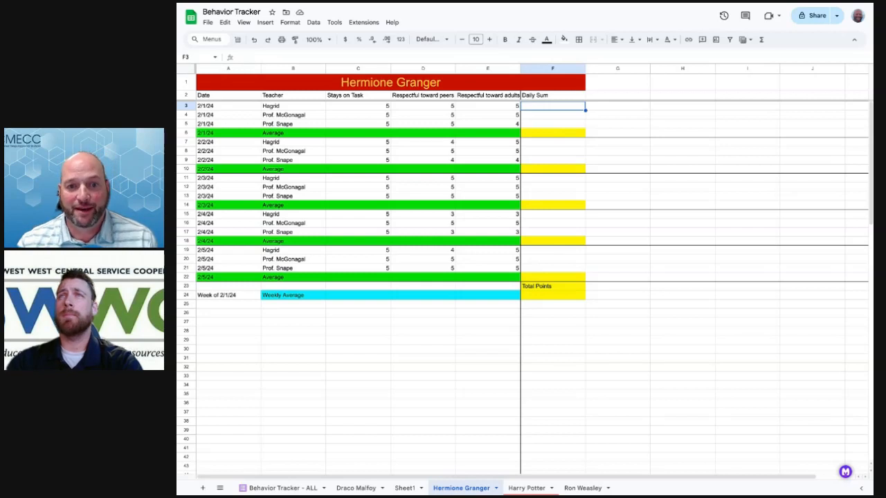
pyautogui.click(761, 40)
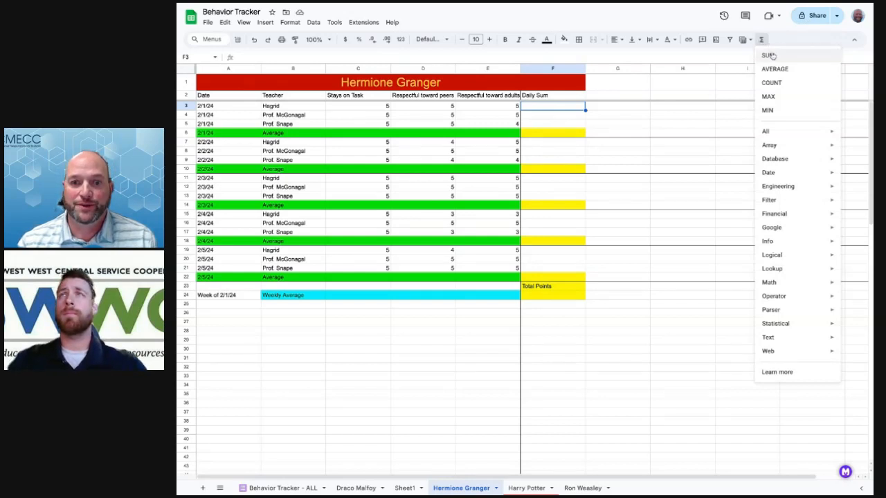
pyautogui.click(545, 108)
pyautogui.doubleClick(531, 107)
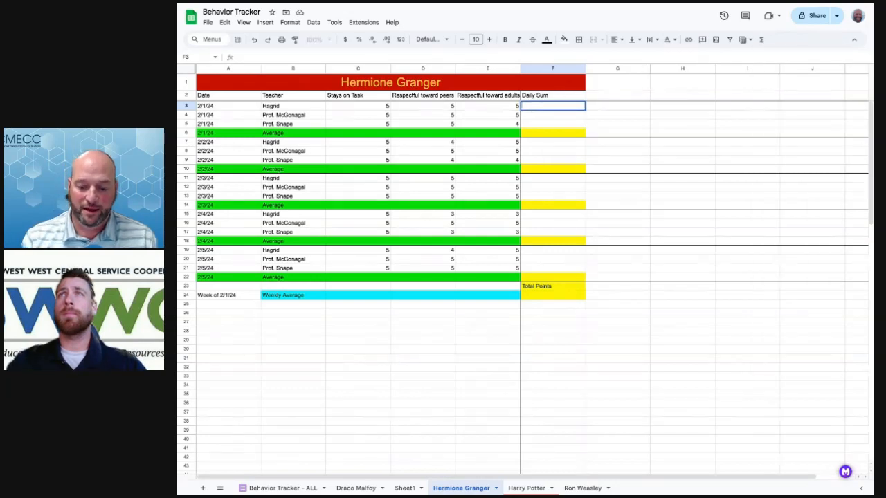
pyautogui.write('=')
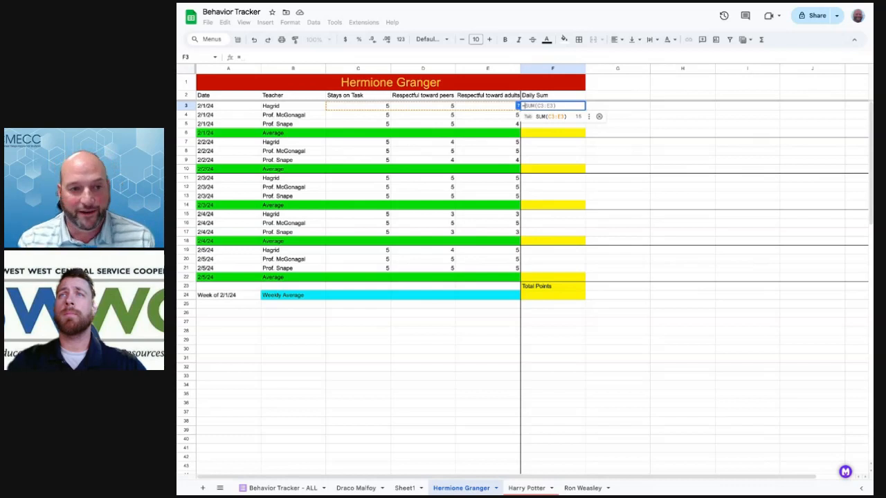
pyautogui.write('SUM')
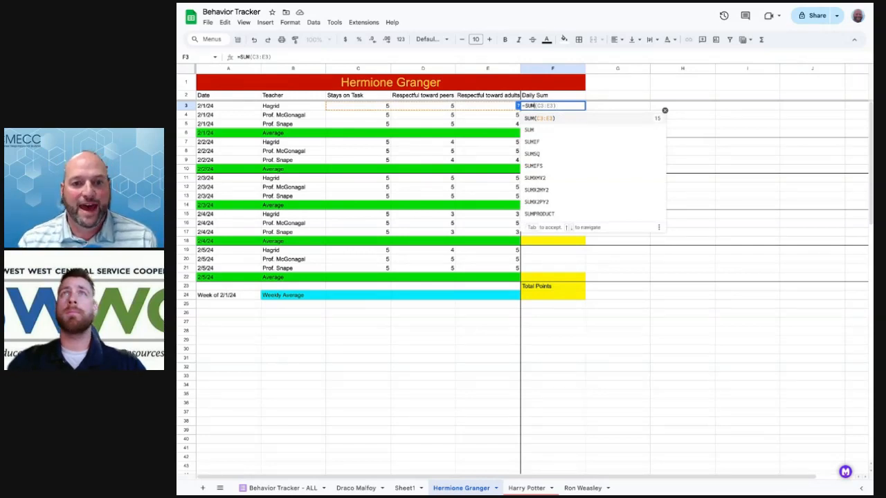
pyautogui.click(357, 106)
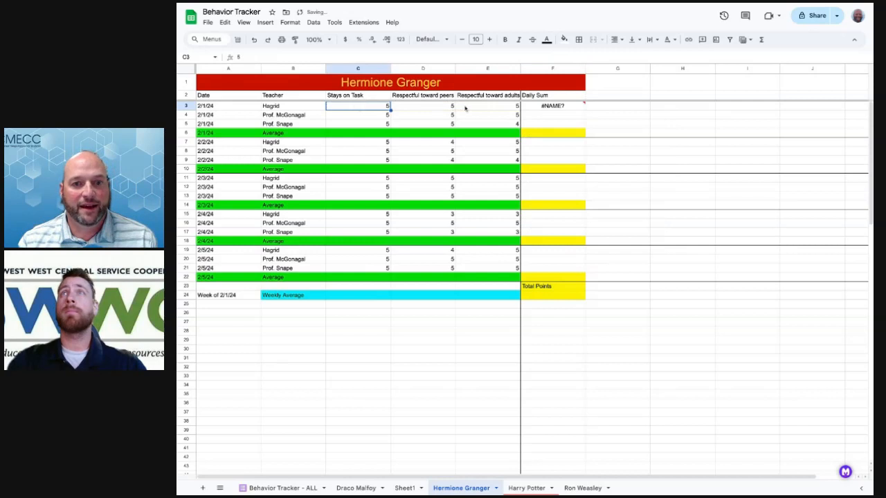
# - Correct the formula in F3 to =Sum(C3:E3) so it adds the three behavior scores in that row
pyautogui.doubleClick(545, 106)
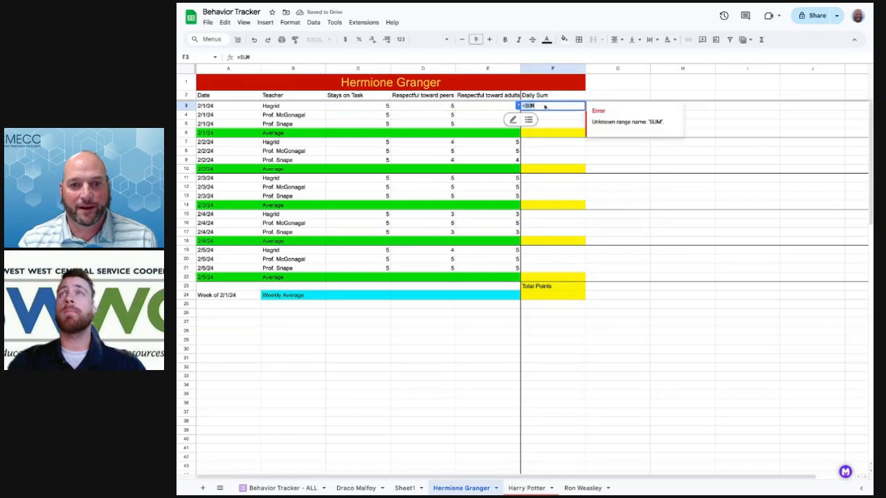
pyautogui.press('BackSpace')
pyautogui.press('BackSpace')
pyautogui.write('um')
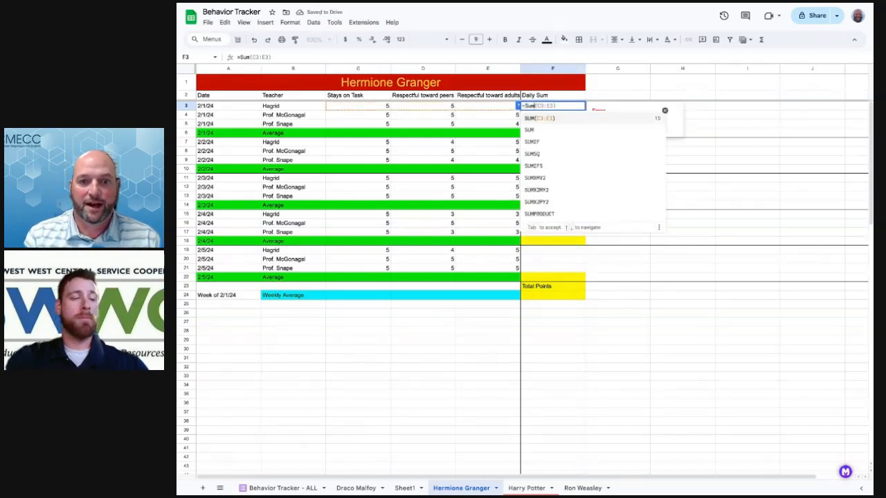
pyautogui.write('(')
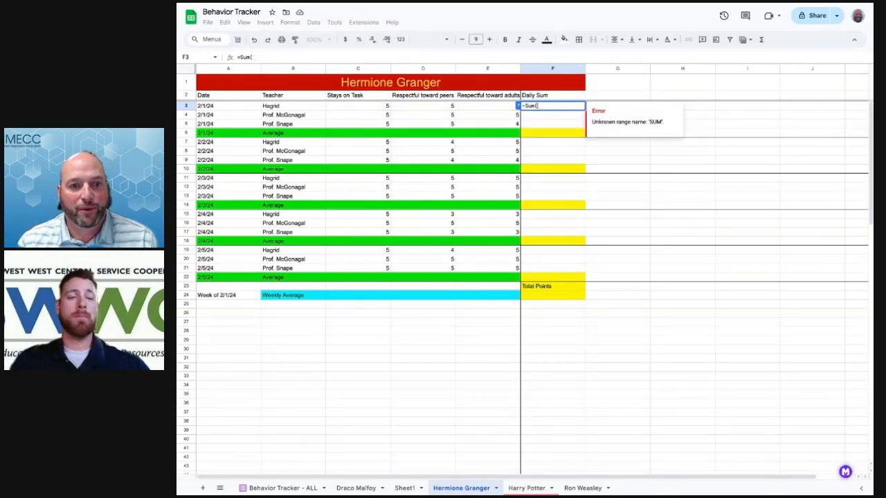
pyautogui.moveTo(371, 107); pyautogui.dragTo(496, 106)
pyautogui.write(')')
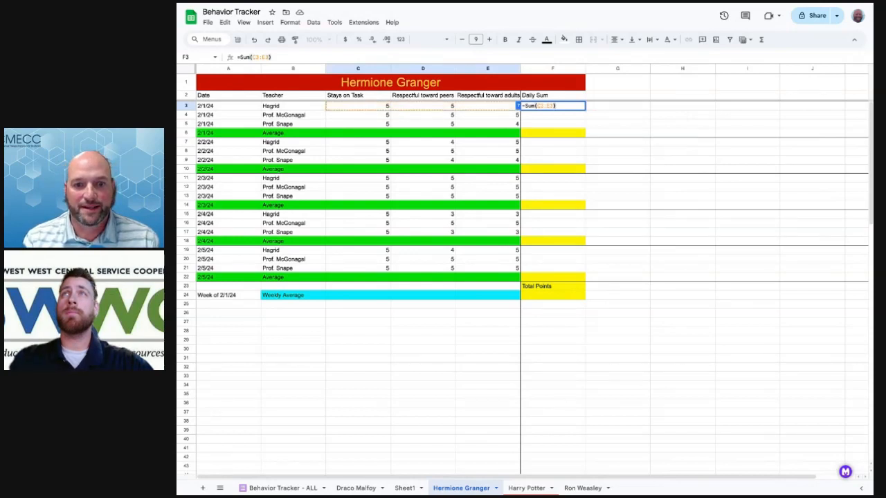
pyautogui.press('Return')
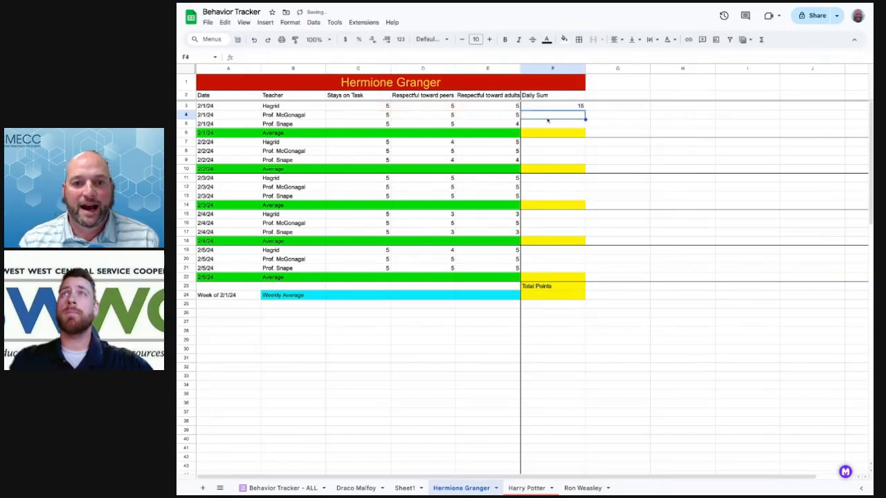
# - Enter =SUM(C4:E4) in F4 and copy that formula into F5
pyautogui.write('=s')
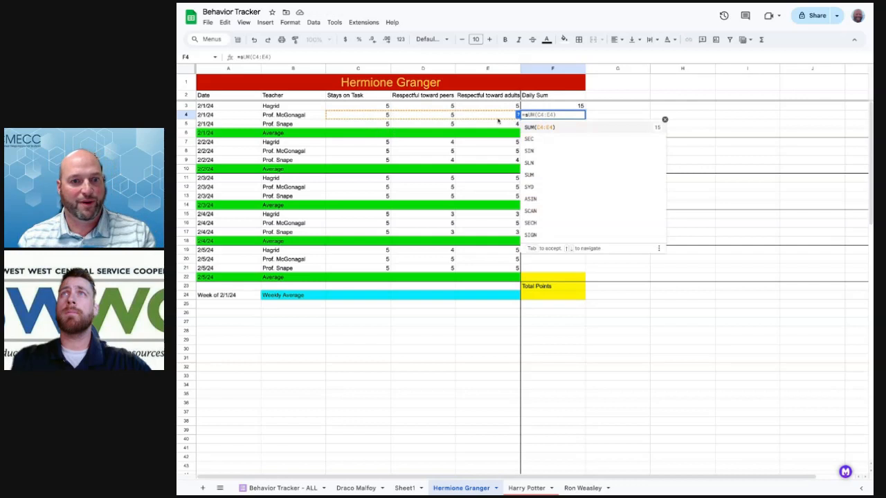
pyautogui.press('Tab')
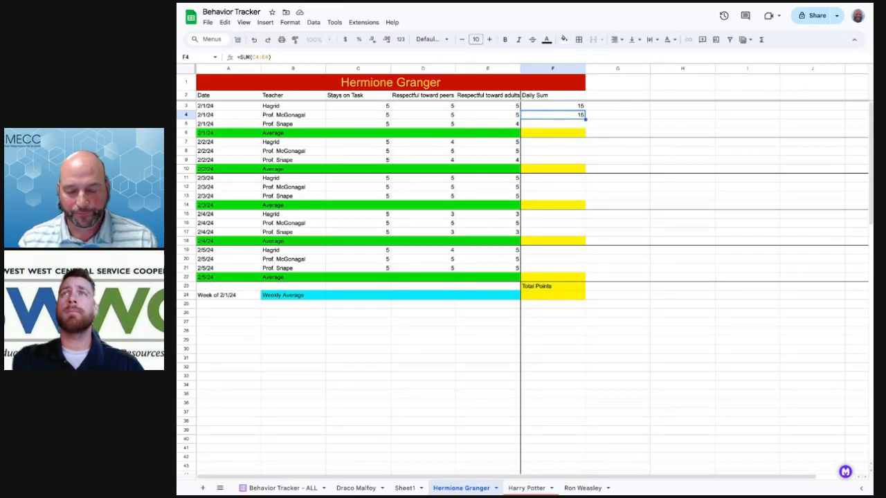
pyautogui.hotkey('ctrl', 'c')
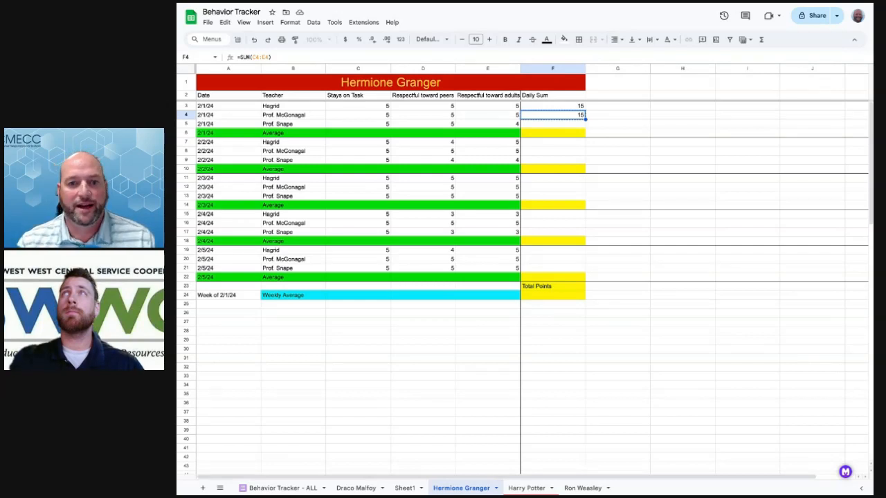
pyautogui.click(559, 126)
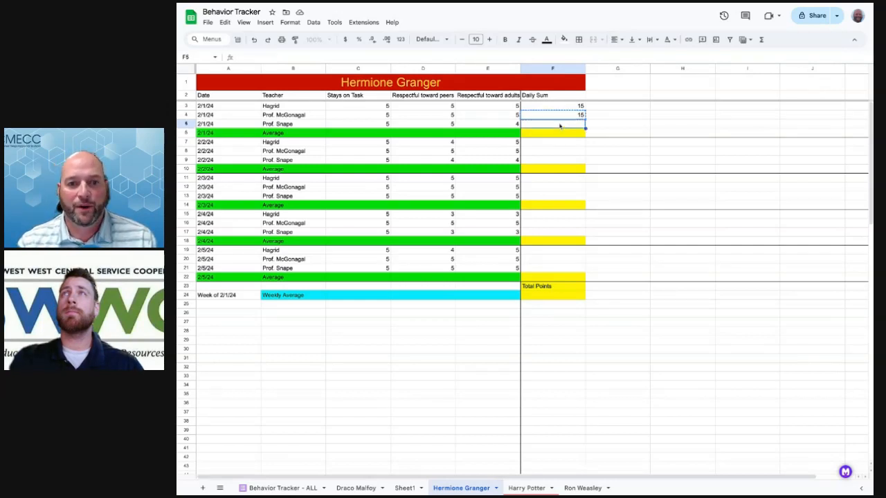
pyautogui.hotkey('ctrl', 'v')
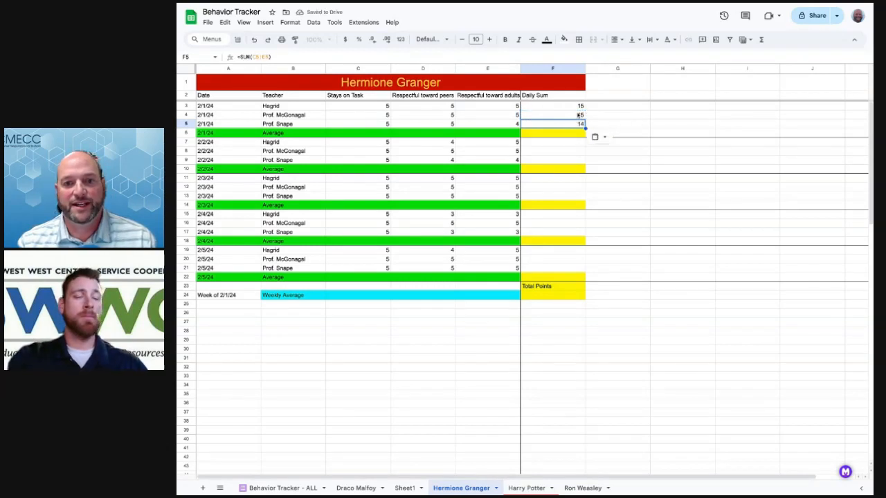
# - Paste the copied row-sum formula into F7:F9 and F11:F13 for 2/2/24 and 2/3/24
pyautogui.click(562, 146)
pyautogui.moveTo(563, 145); pyautogui.dragTo(562, 165)
pyautogui.hotkey('ctrl', 'v')
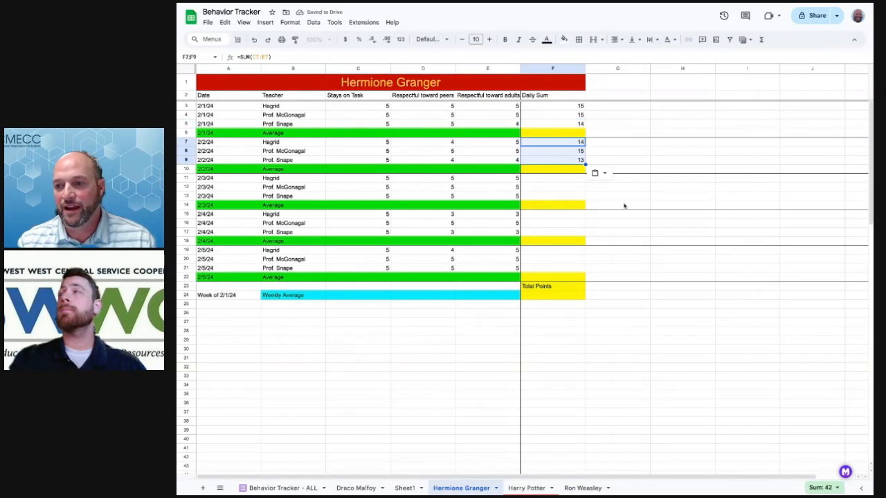
pyautogui.click(559, 179)
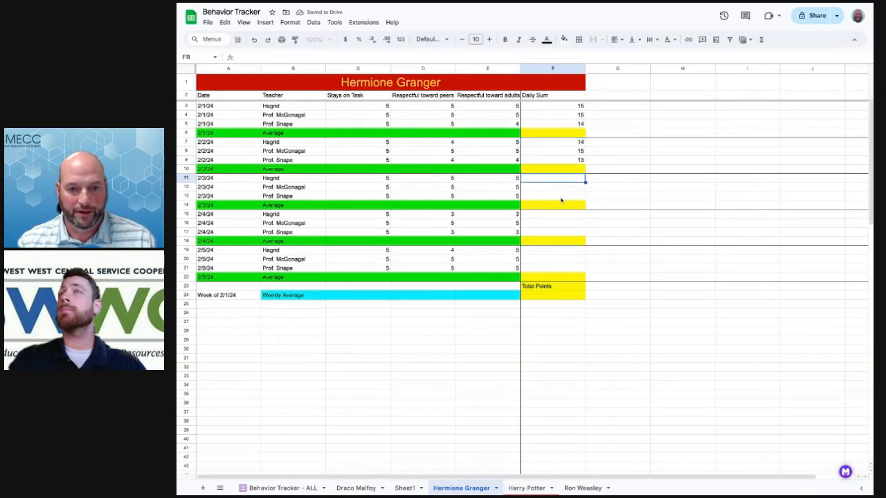
pyautogui.keyDown('shift'); pyautogui.click(561, 199); pyautogui.keyUp('shift')
pyautogui.hotkey('ctrl', 'v')
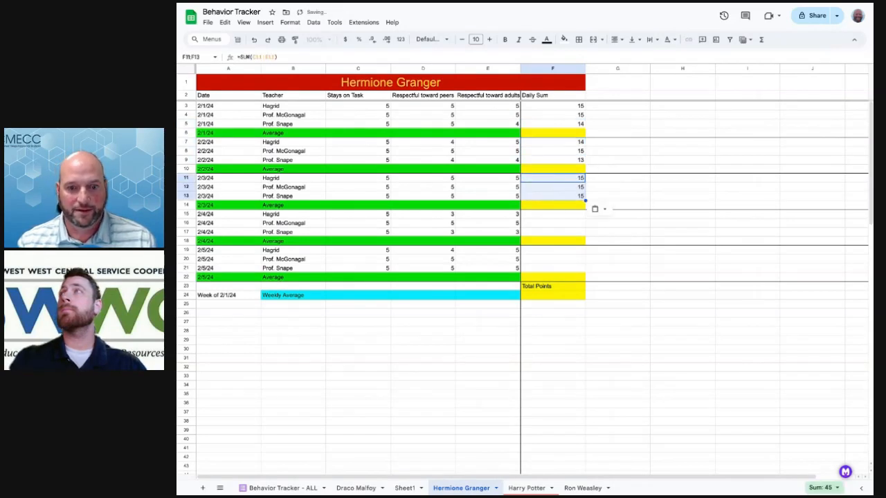
# - Paste the row-sum formula into F15:F17 and F19:F21 for 2/4/24 and 2/5/24
pyautogui.click(561, 218)
pyautogui.hotkey('ctrl', 'v')
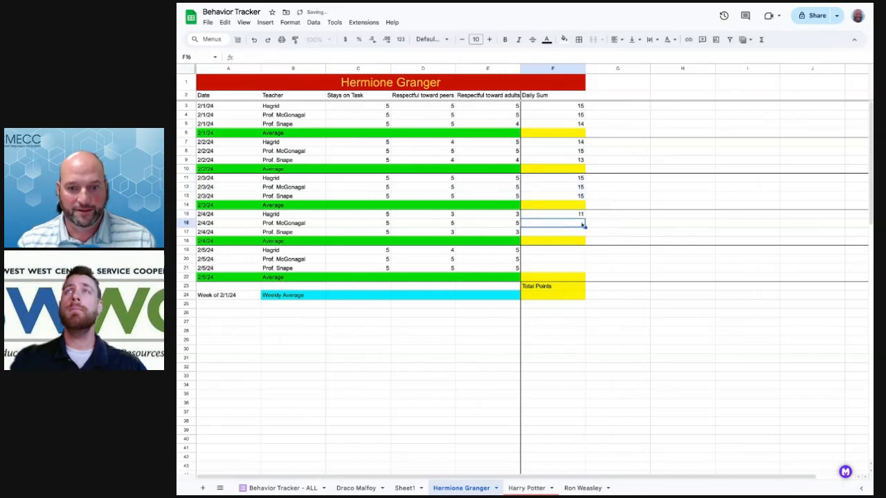
pyautogui.click(571, 214)
pyautogui.moveTo(584, 218); pyautogui.dragTo(565, 270)
pyautogui.hotkey('ctrl', 'v')
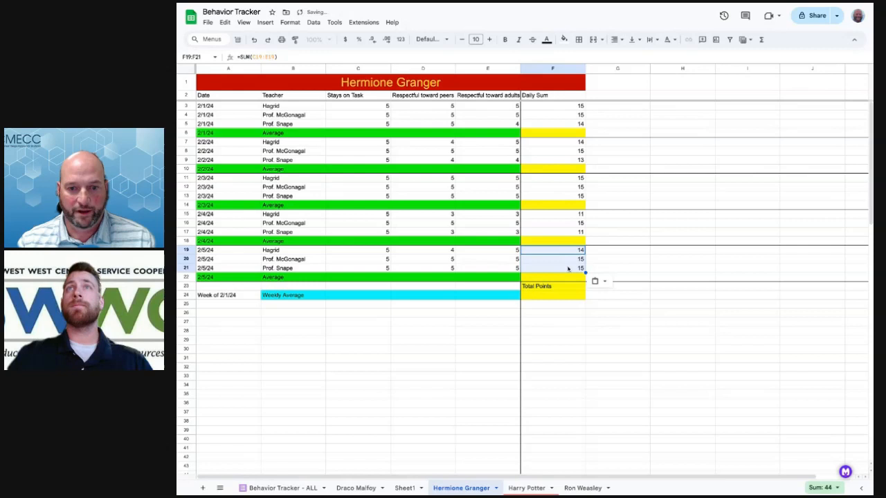
pyautogui.click(614, 235)
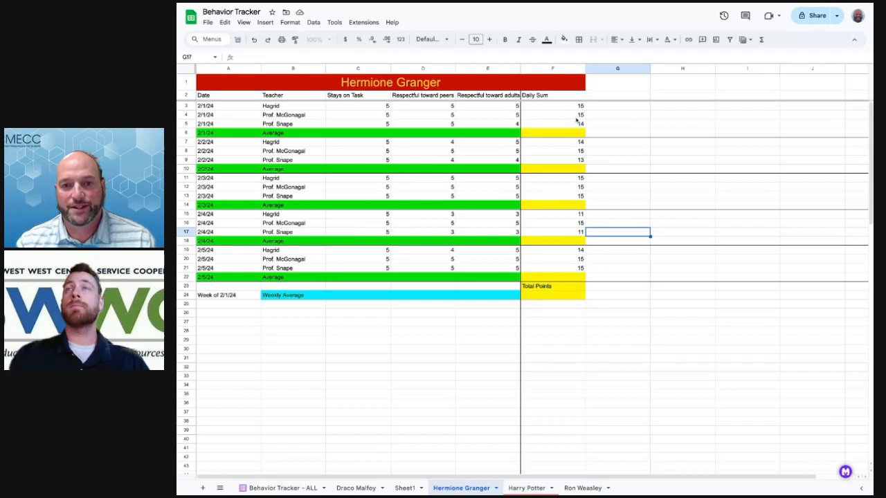
# - Total the 2/1/24 points in the yellow cell F6 with =sum(F3:F5)
pyautogui.click(559, 135)
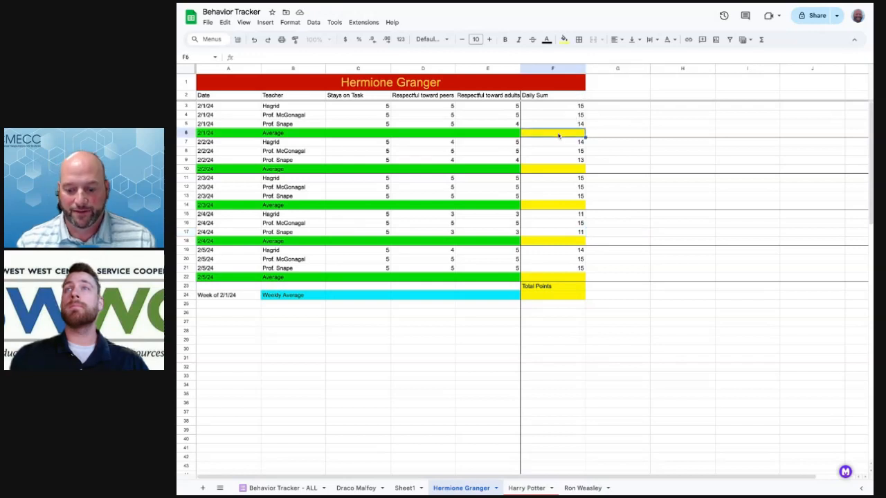
pyautogui.write('=')
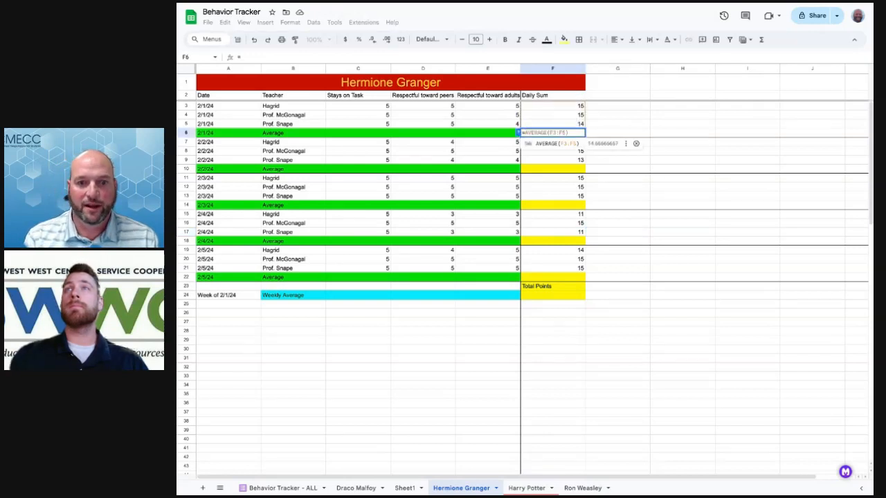
pyautogui.write('sum(')
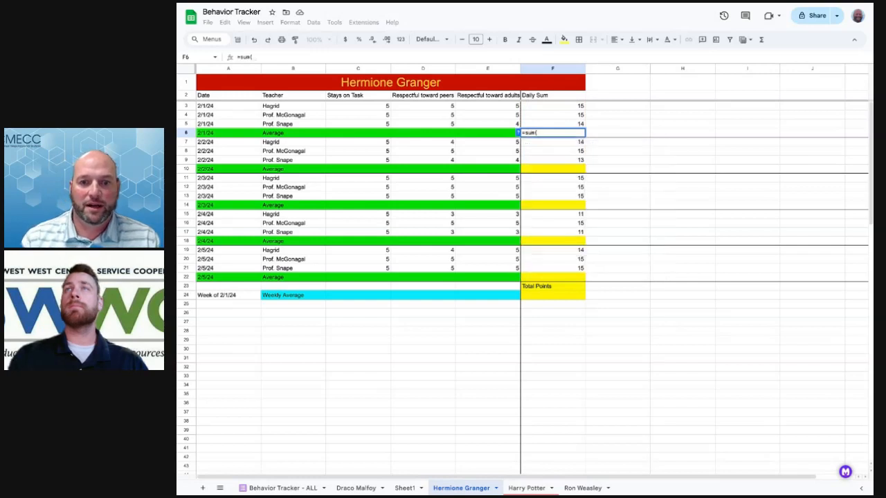
pyautogui.moveTo(566, 109); pyautogui.dragTo(570, 125)
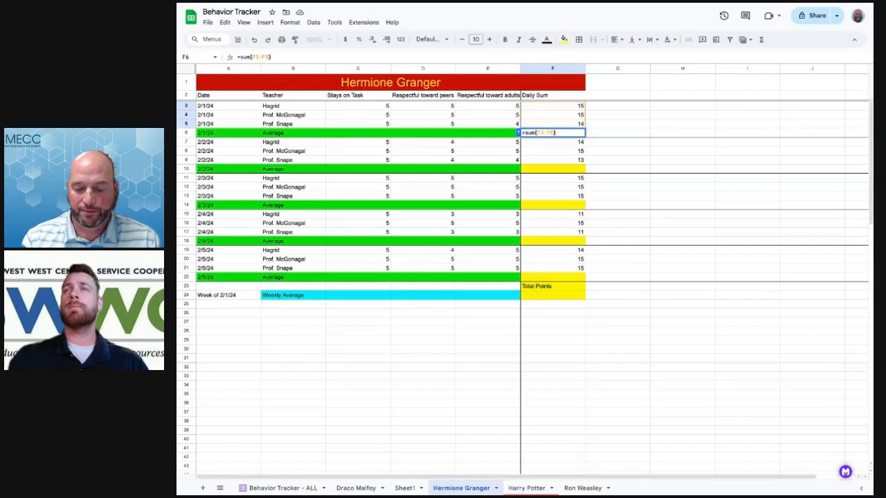
pyautogui.press('Return')
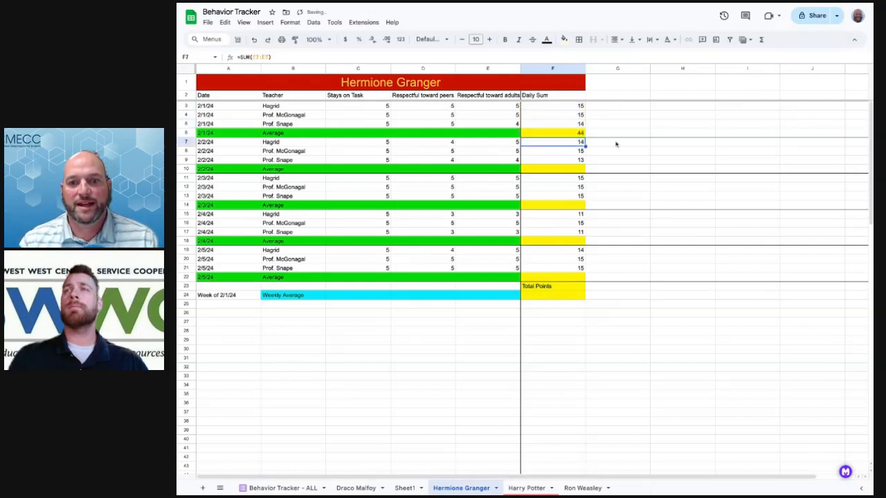
# - Copy the daily total formula from F6 into the yellow cells F10 and F14 for 2/2/24 and 2/3/24
pyautogui.click(566, 133)
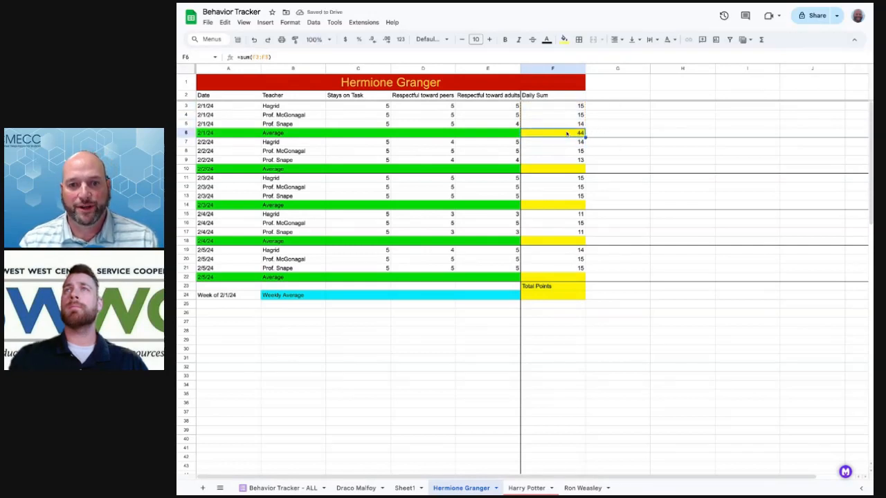
pyautogui.hotkey('ctrl', 'v')
pyautogui.hotkey('ctrl', 'z')
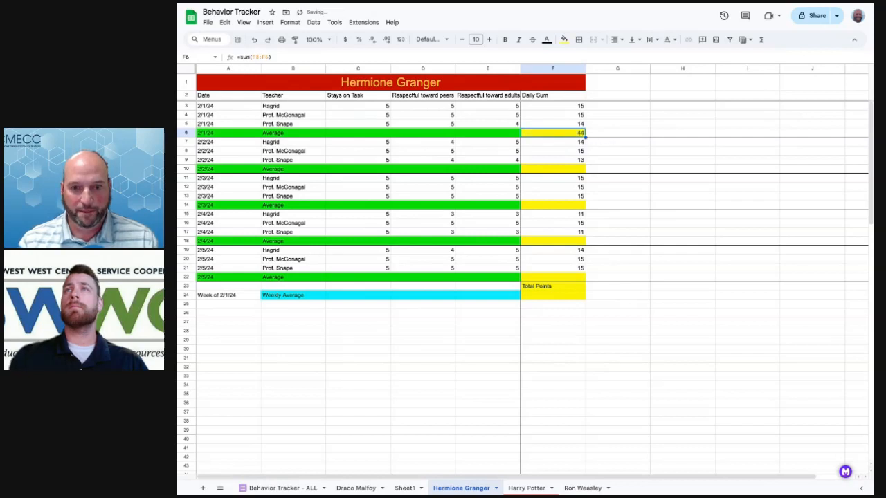
pyautogui.click(562, 170)
pyautogui.hotkey('ctrl', 'v')
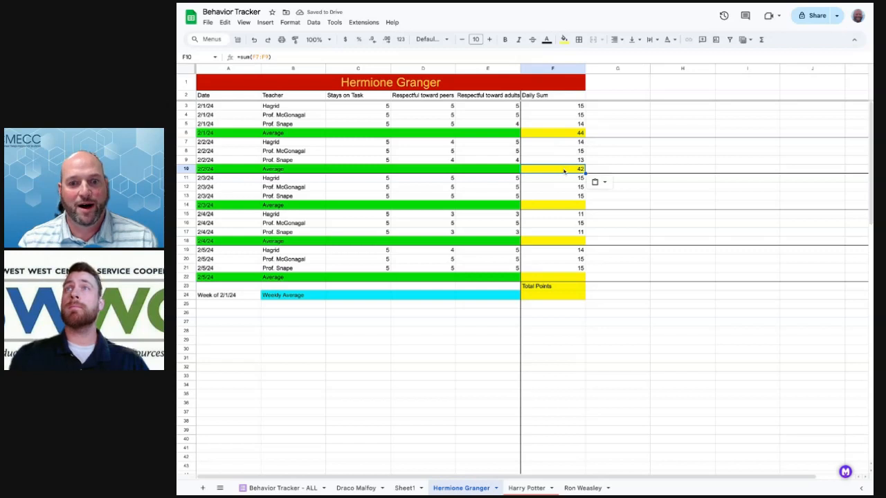
pyautogui.click(561, 207)
pyautogui.hotkey('ctrl', 'v')
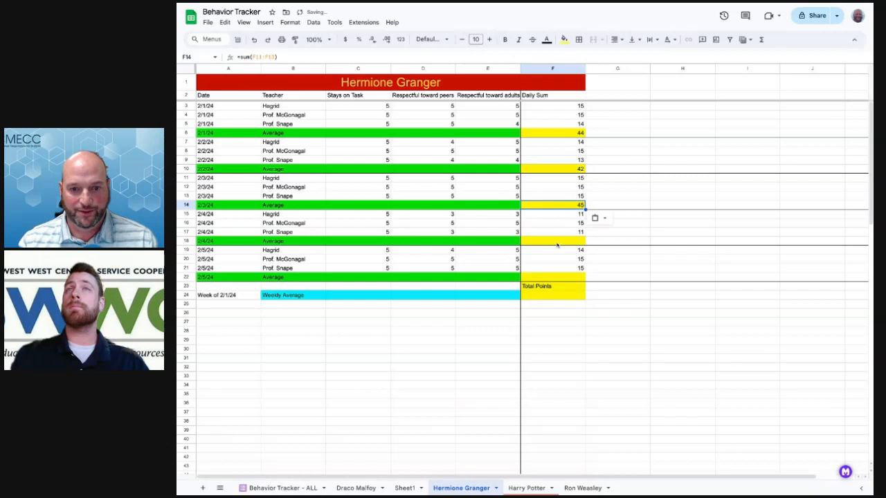
# - Paste the daily total formula into the yellow cells F18 and F22 for 2/4/24 and 2/5/24
pyautogui.click(557, 242)
pyautogui.hotkey('ctrl', 'v')
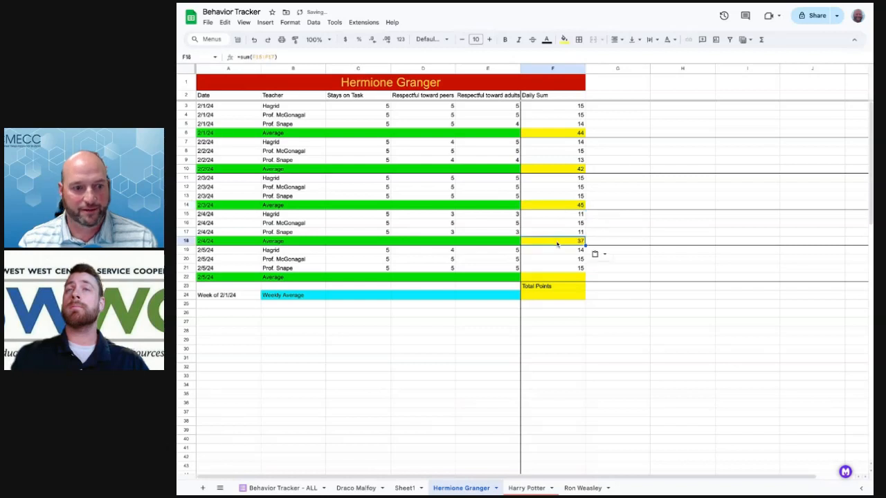
pyautogui.click(556, 277)
pyautogui.hotkey('ctrl', 'v')
pyautogui.click(630, 251)
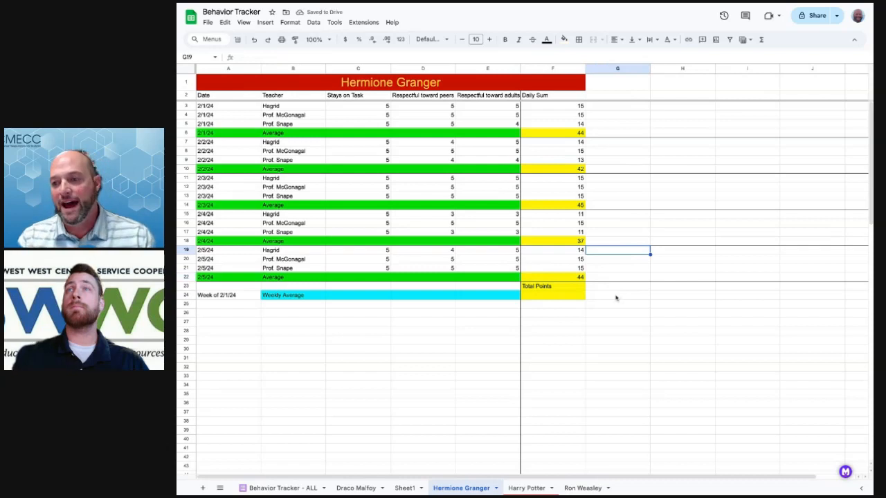
# - Start the Total Points formula in F24 as =sum(F6+F10, adding the first two daily totals
pyautogui.click(544, 297)
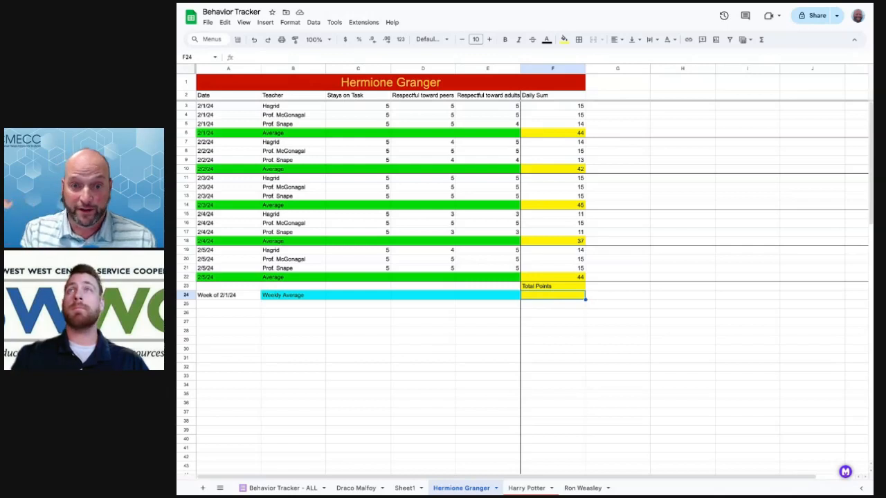
pyautogui.write('=')
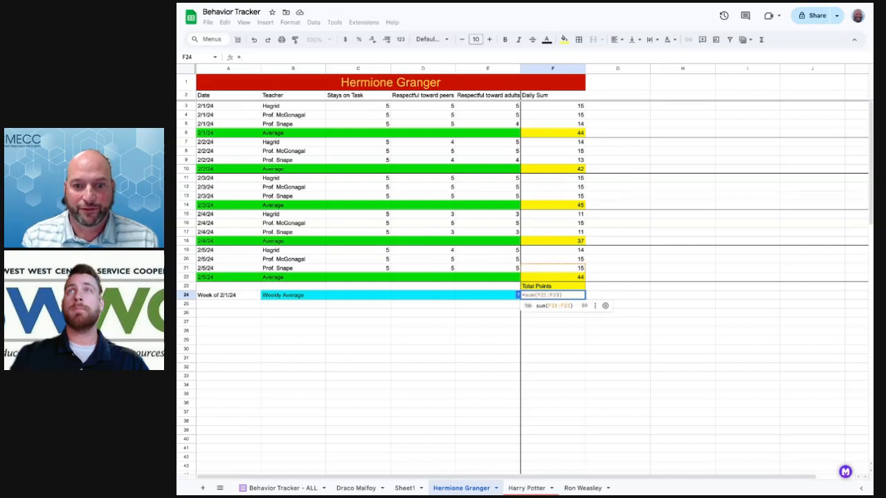
pyautogui.write('sum(')
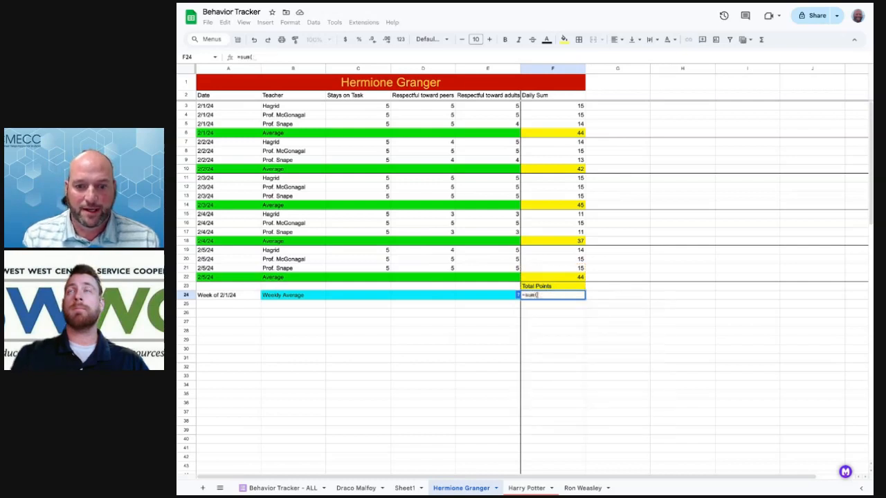
pyautogui.click(557, 133)
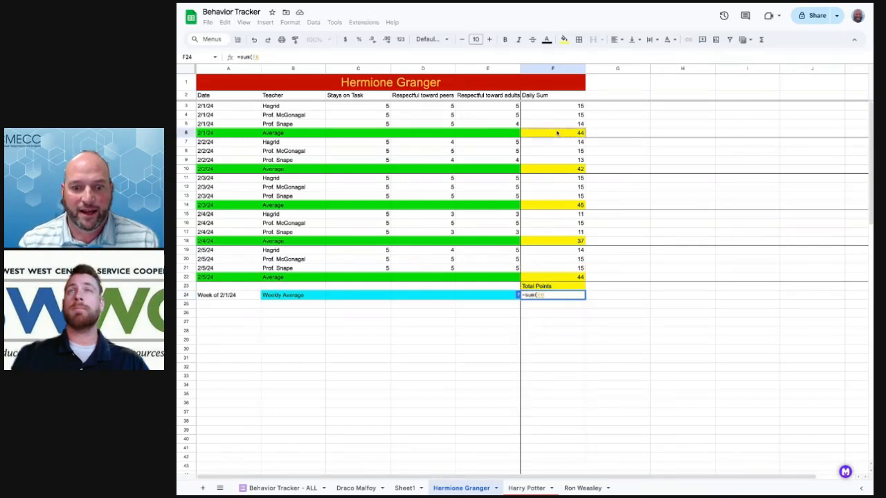
pyautogui.click(550, 170)
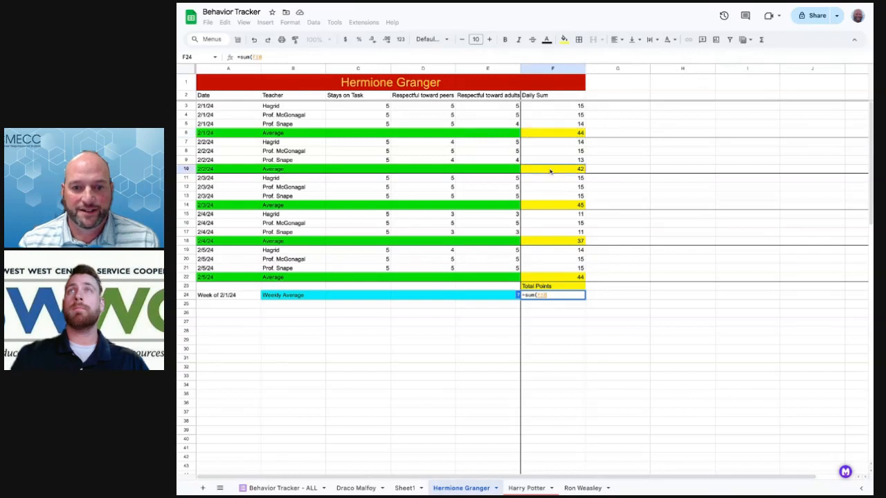
pyautogui.click(557, 135)
pyautogui.write('+')
pyautogui.click(552, 172)
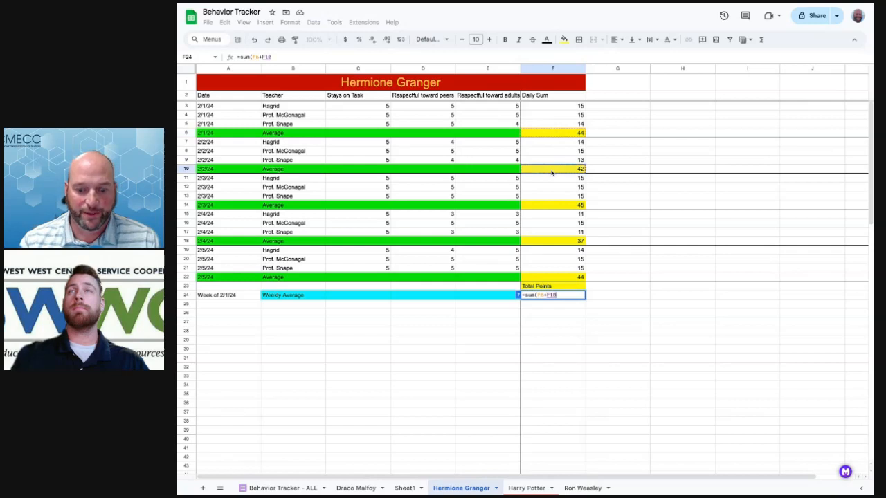
# - Complete the Total Points formula in F24 as =sum(F6+F10+F14+F18+F22)
pyautogui.write('+')
pyautogui.click(546, 206)
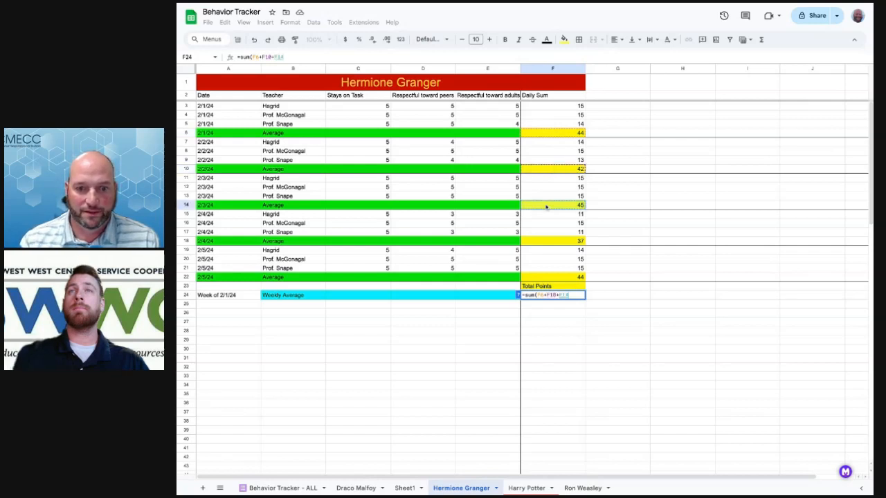
pyautogui.write('+')
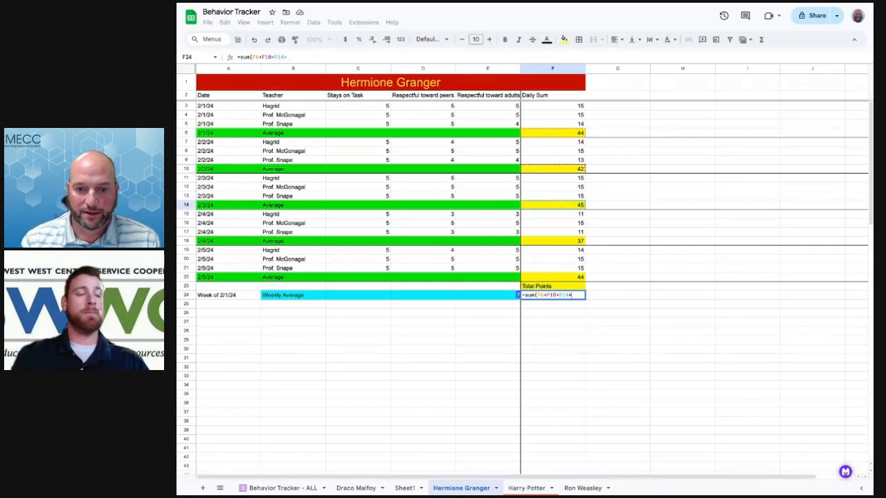
pyautogui.click(551, 242)
pyautogui.write('+')
pyautogui.click(550, 277)
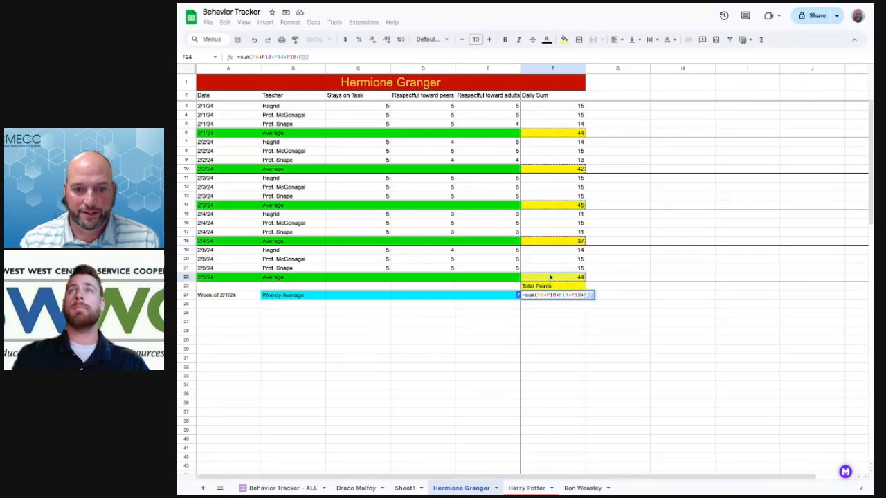
pyautogui.write('+')
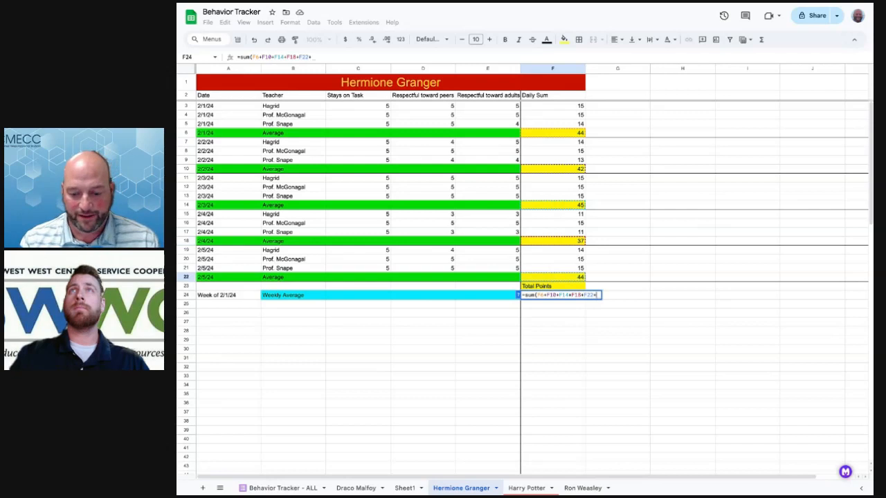
pyautogui.press('BackSpace')
pyautogui.write(')')
pyautogui.press('Return')
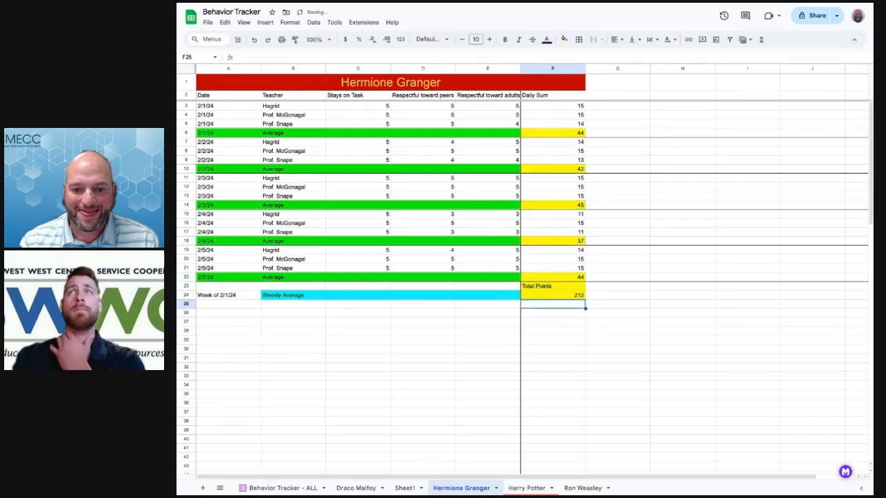
pyautogui.click(609, 324)
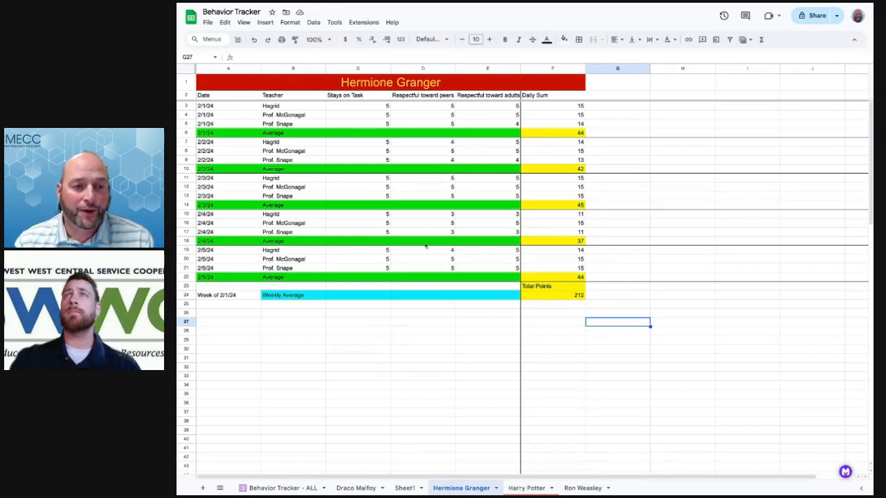
# - Average the 2/1/24 Stays on Task scores in C6 with =AVERAGE(C3:C5) and copy that formula into D6:E6
pyautogui.click(342, 133)
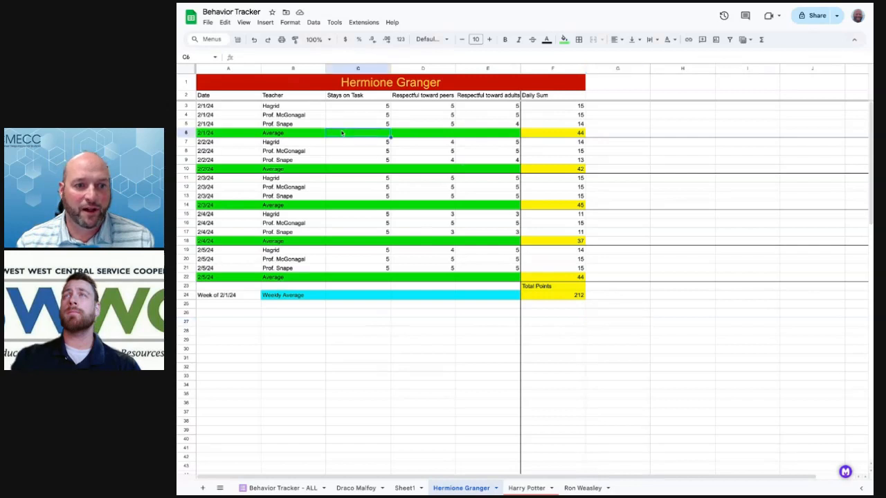
pyautogui.write('=')
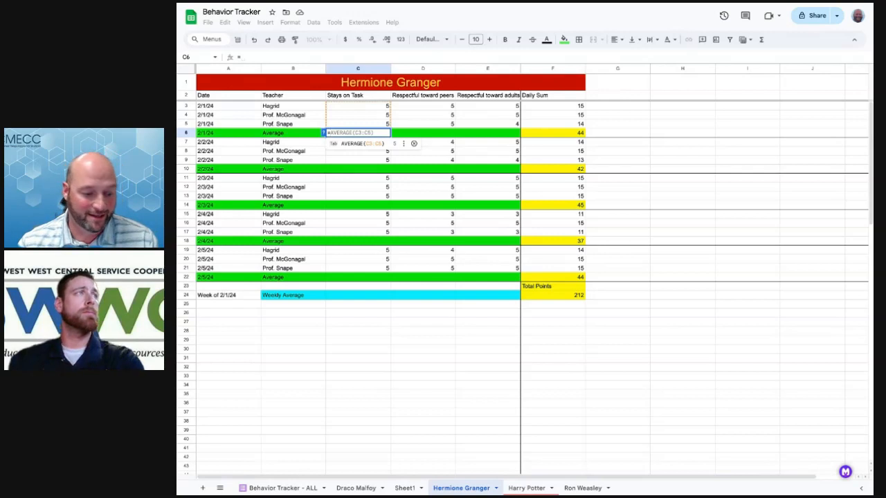
pyautogui.press('Return')
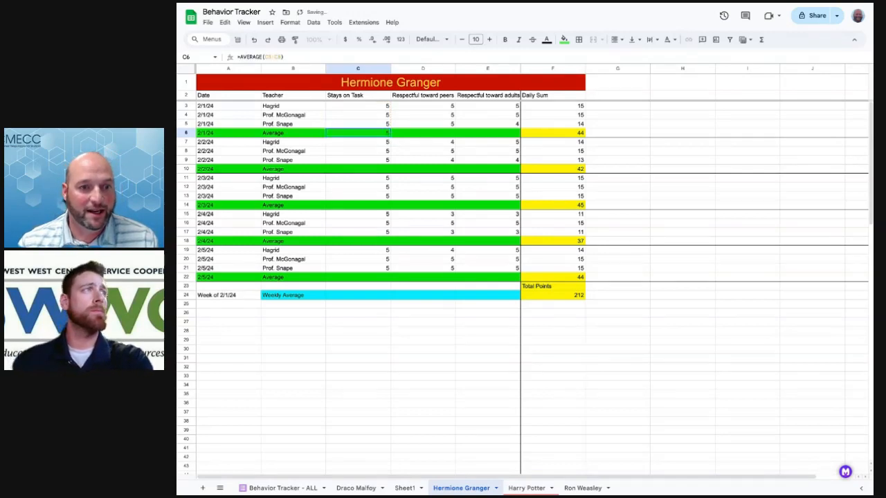
pyautogui.hotkey('ctrl', 'c')
pyautogui.click(398, 135)
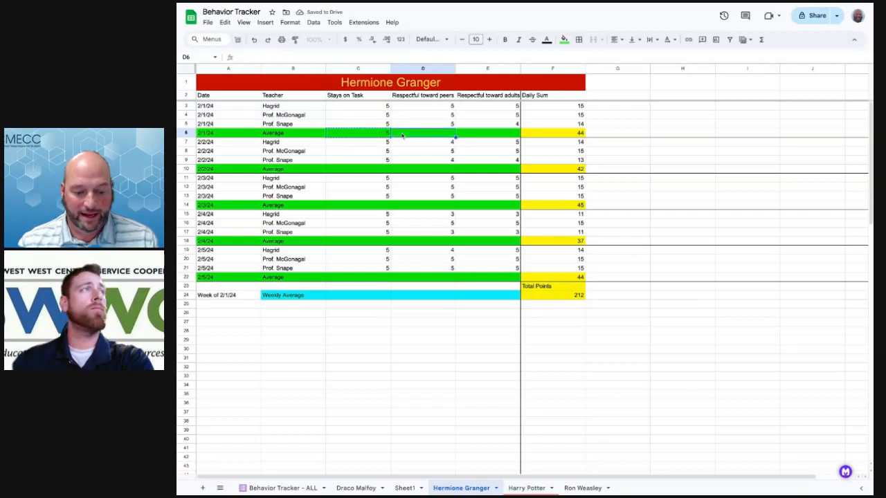
pyautogui.keyDown('shift'); pyautogui.click(482, 136); pyautogui.keyUp('shift')
pyautogui.hotkey('ctrl', 'v')
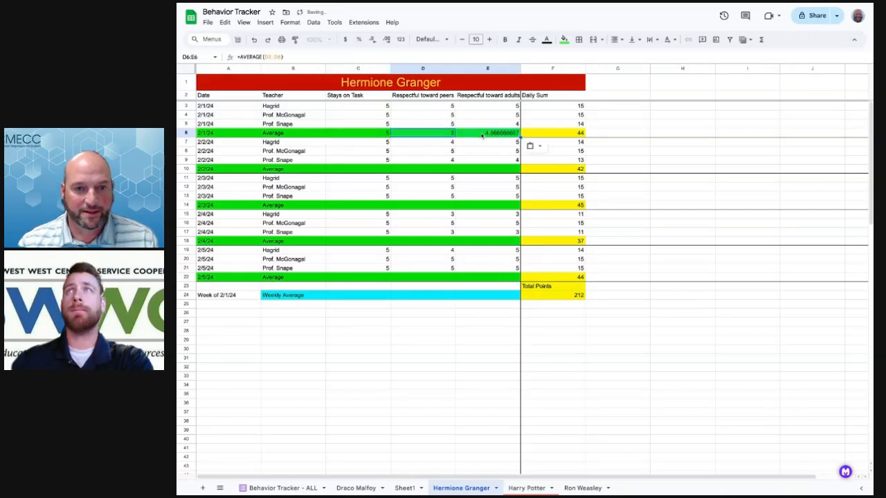
# - Paste the average formula into C10:E10 and C14:E14 for 2/2/24 and 2/3/24
pyautogui.click(353, 171)
pyautogui.keyDown('shift'); pyautogui.click(474, 170); pyautogui.keyUp('shift')
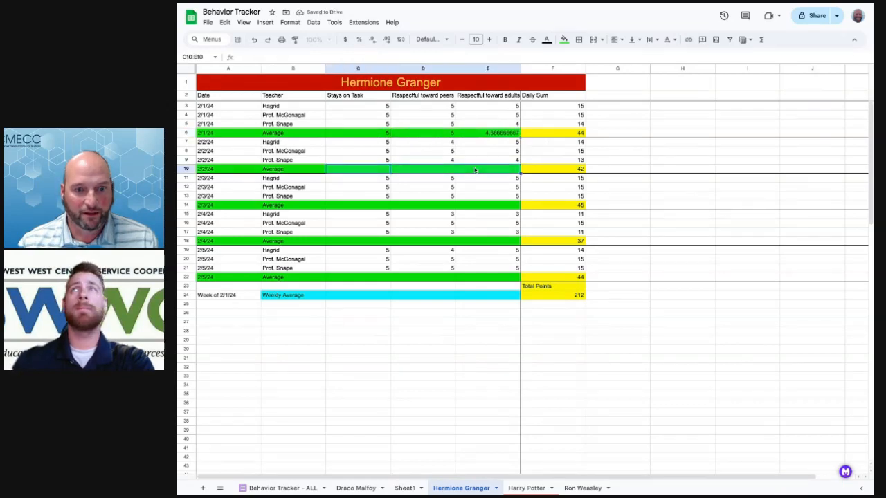
pyautogui.hotkey('ctrl', 'v')
pyautogui.click(372, 205)
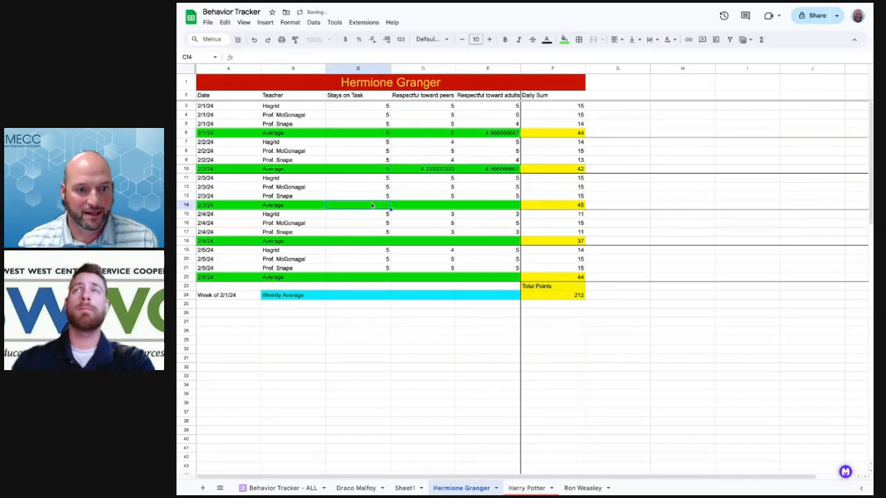
pyautogui.keyDown('shift'); pyautogui.click(494, 205); pyautogui.keyUp('shift')
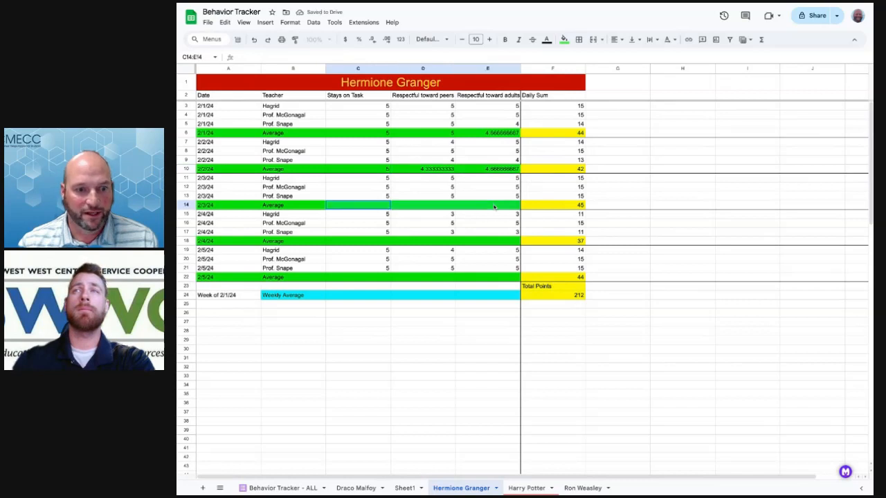
pyautogui.hotkey('ctrl', 'v')
# - Paste the average formula into C18:E18 and C22:E22 for 2/4/24 and 2/5/24
pyautogui.click(366, 242)
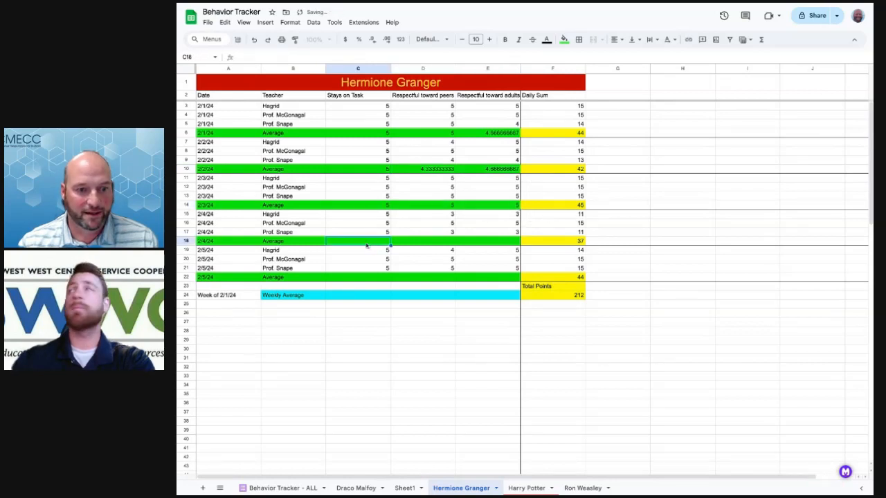
pyautogui.keyDown('shift'); pyautogui.click(479, 242); pyautogui.keyUp('shift')
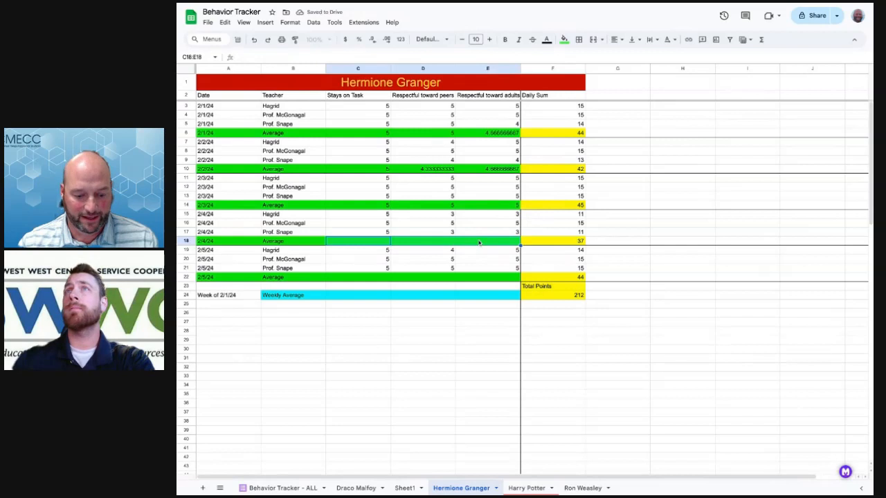
pyautogui.hotkey('ctrl', 'v')
pyautogui.click(377, 280)
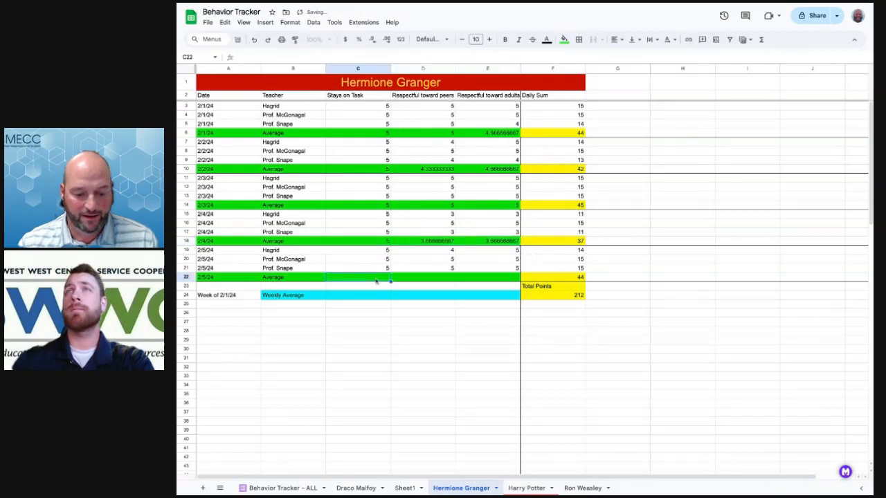
pyautogui.hotkey('ctrl', 'v')
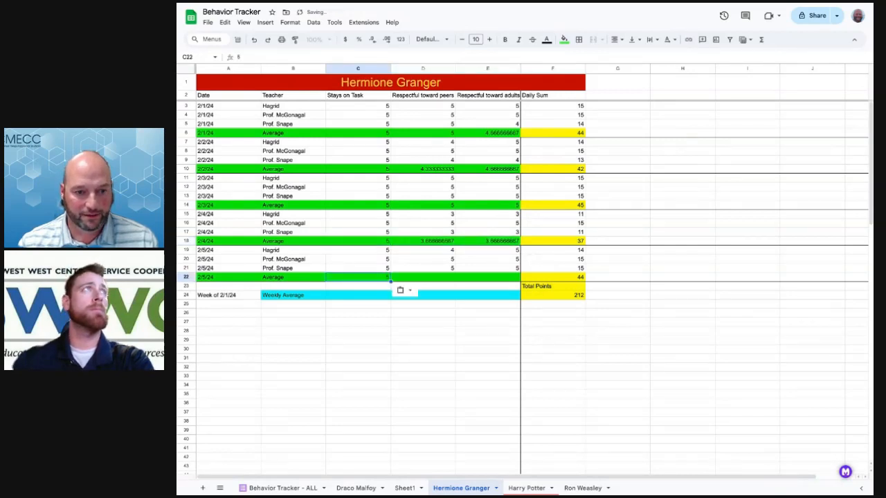
pyautogui.press('Delete')
pyautogui.moveTo(390, 281); pyautogui.dragTo(488, 282)
pyautogui.hotkey('ctrl', 'v')
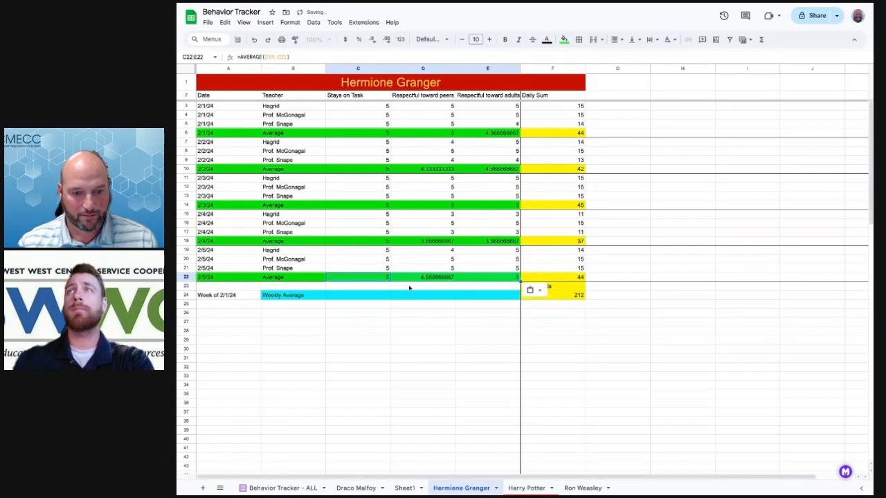
pyautogui.click(397, 320)
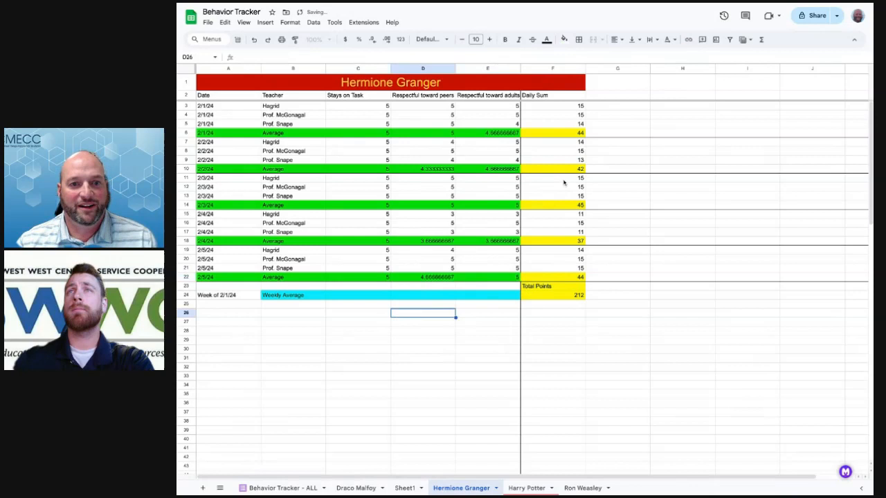
# - Apply the two-decimal Number format (1,000.12) to the long average values in E6, D10:E10, D18:E18 and D22
pyautogui.click(485, 133)
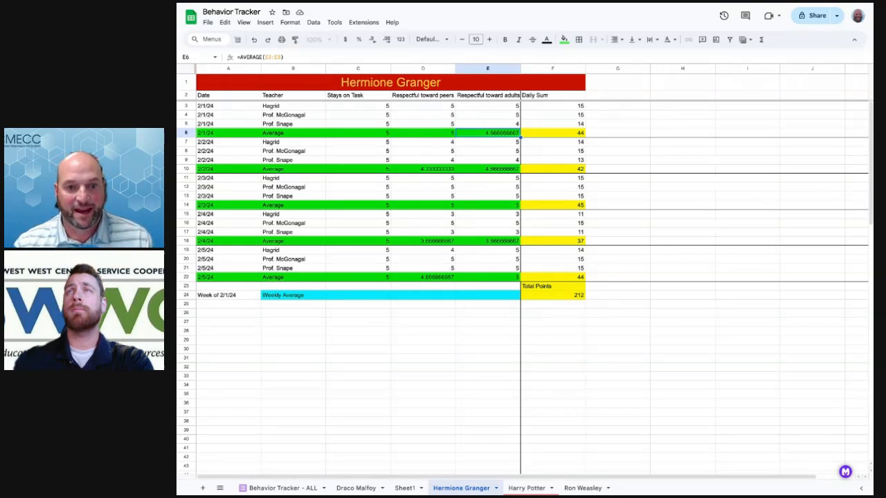
pyautogui.click(498, 169)
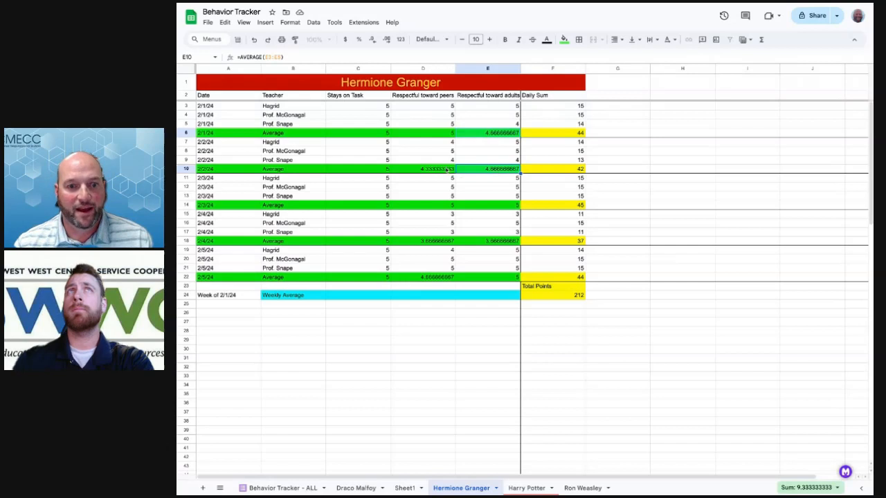
pyautogui.keyDown('shift'); pyautogui.click(448, 169); pyautogui.keyUp('shift')
pyautogui.click(437, 240)
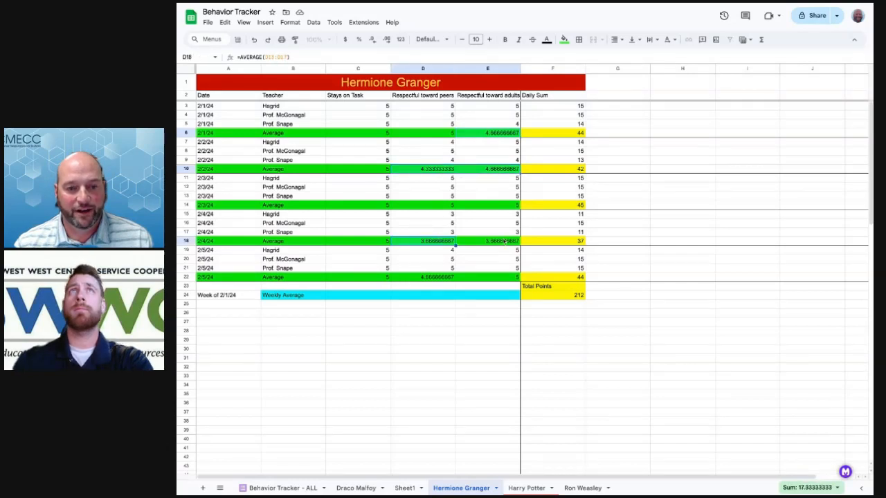
pyautogui.keyDown('shift'); pyautogui.click(501, 242); pyautogui.keyUp('shift')
pyautogui.click(435, 278)
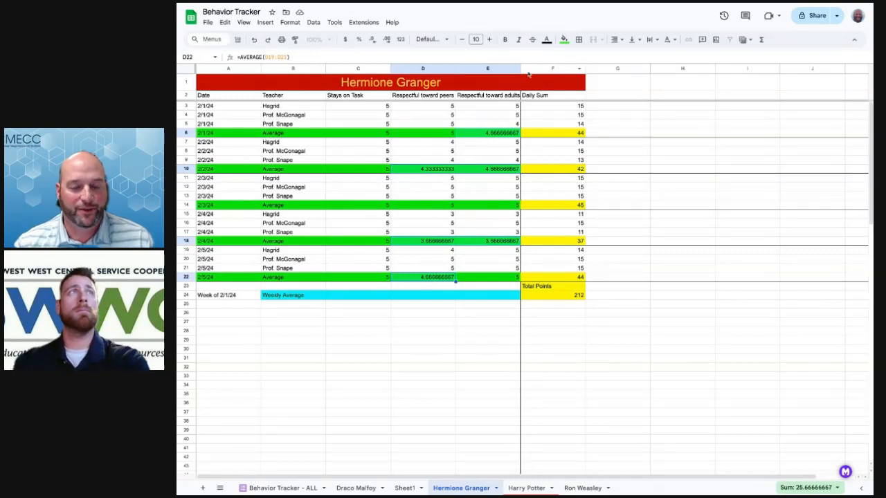
pyautogui.click(292, 24)
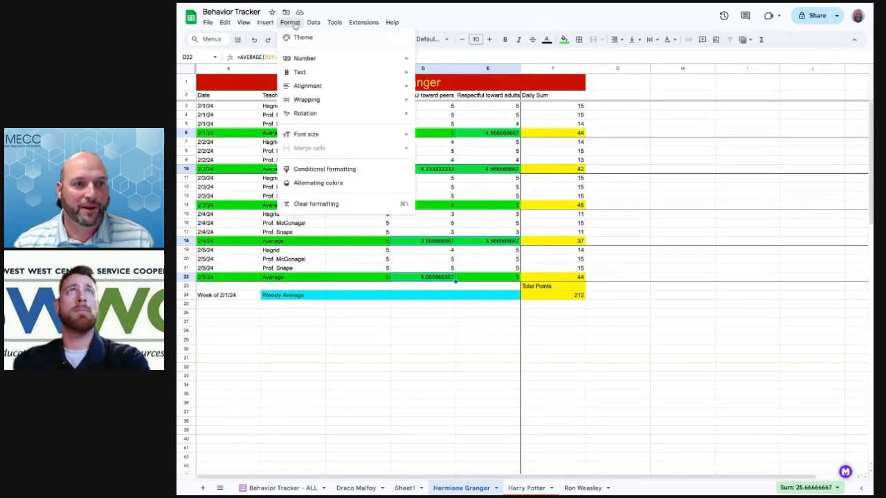
pyautogui.moveTo(328, 59)
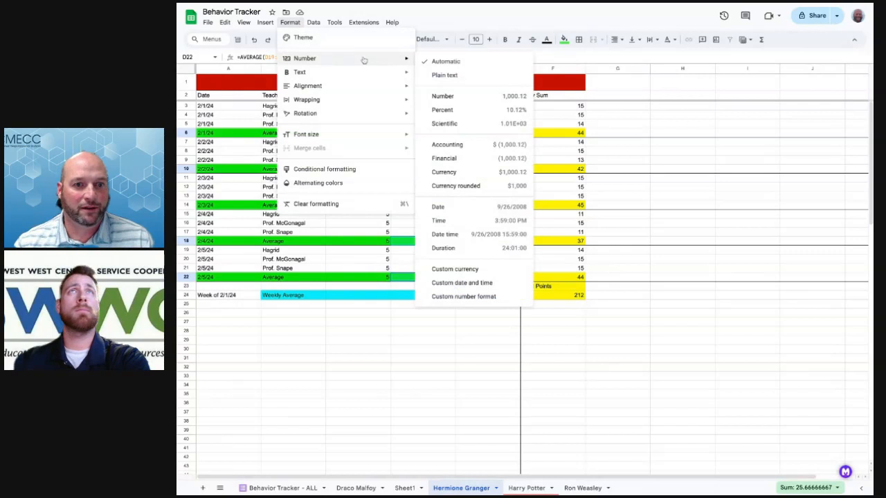
pyautogui.click(441, 97)
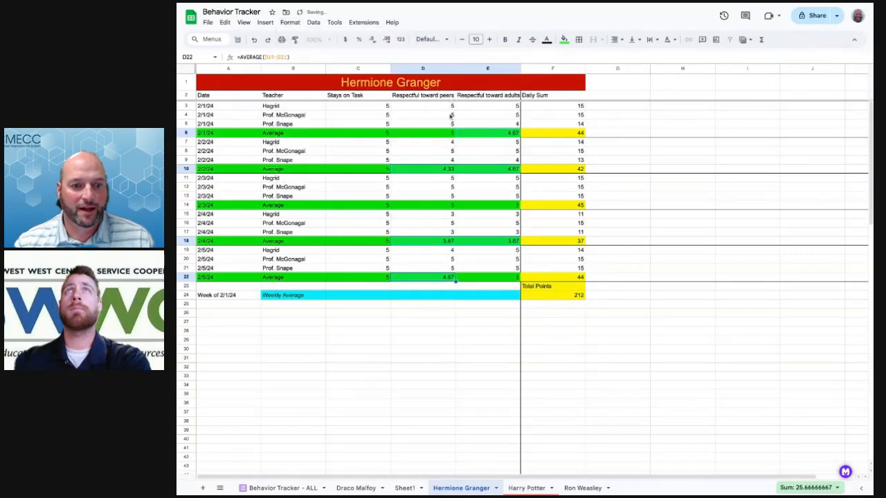
pyautogui.click(437, 328)
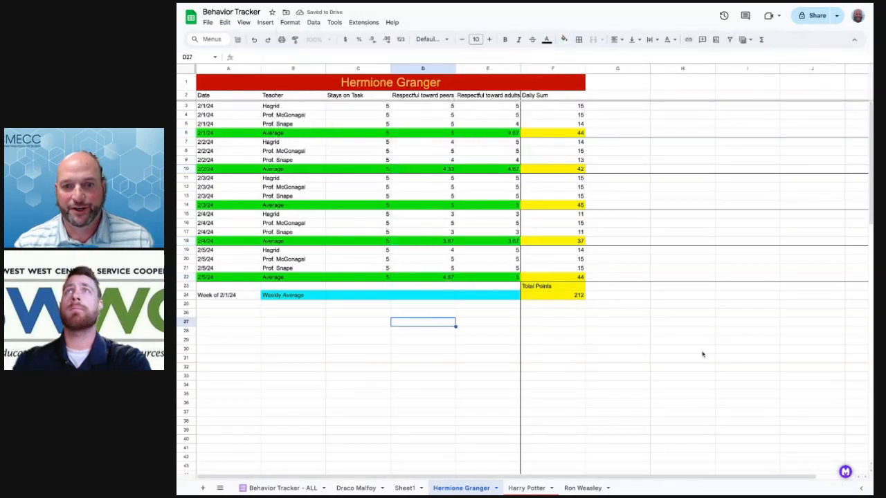
pyautogui.click(594, 331)
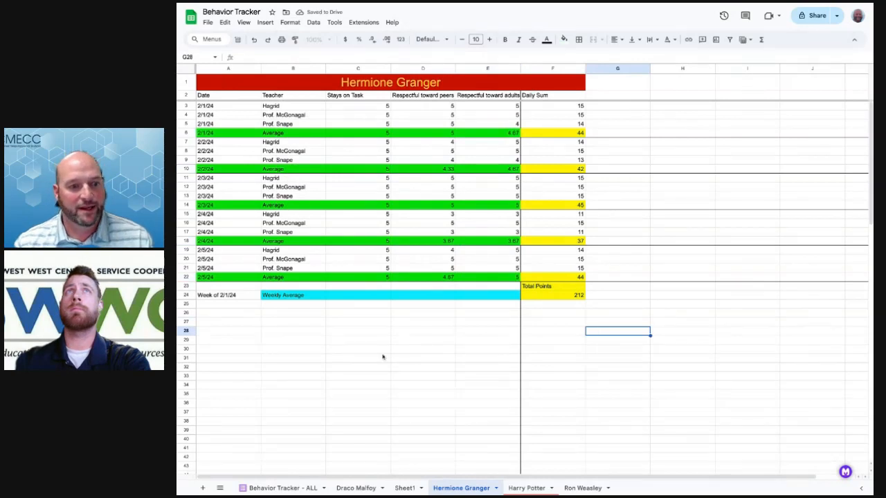